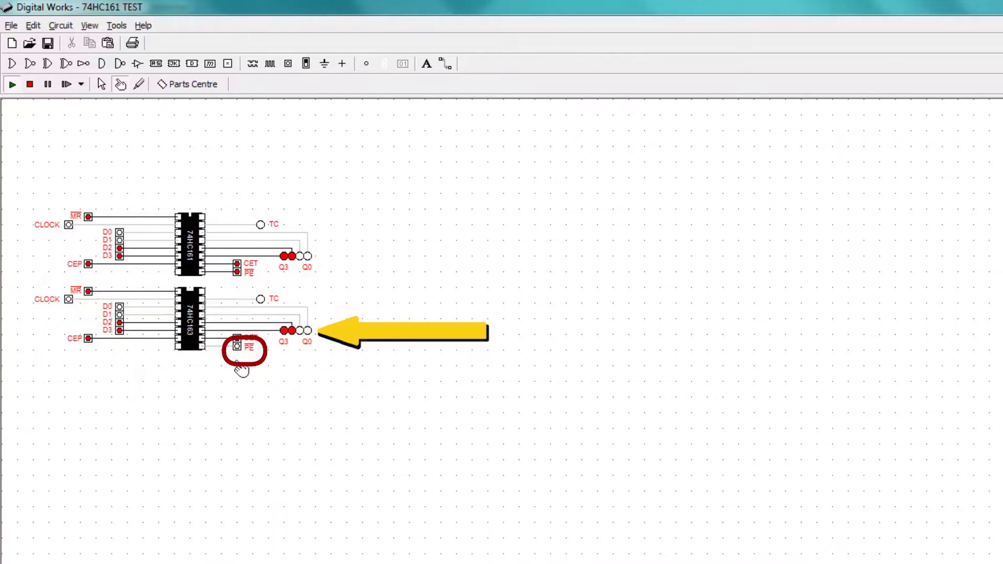
# Set the 74HC163's PE input high and pulse MR low and back high on the 74HC161 and the 74HC163.
pyautogui.click(237, 346)
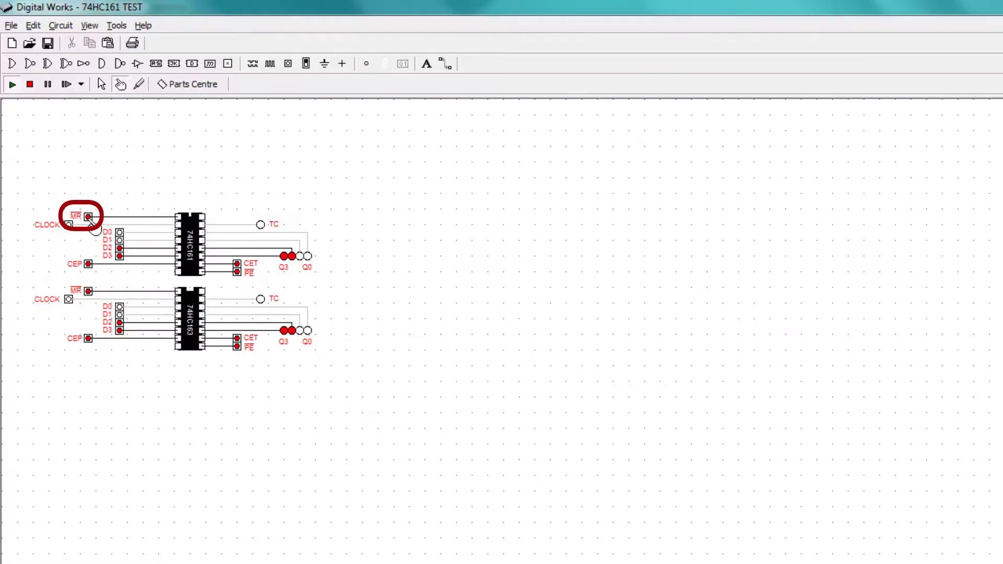
pyautogui.click(89, 217)
pyautogui.click(88, 217)
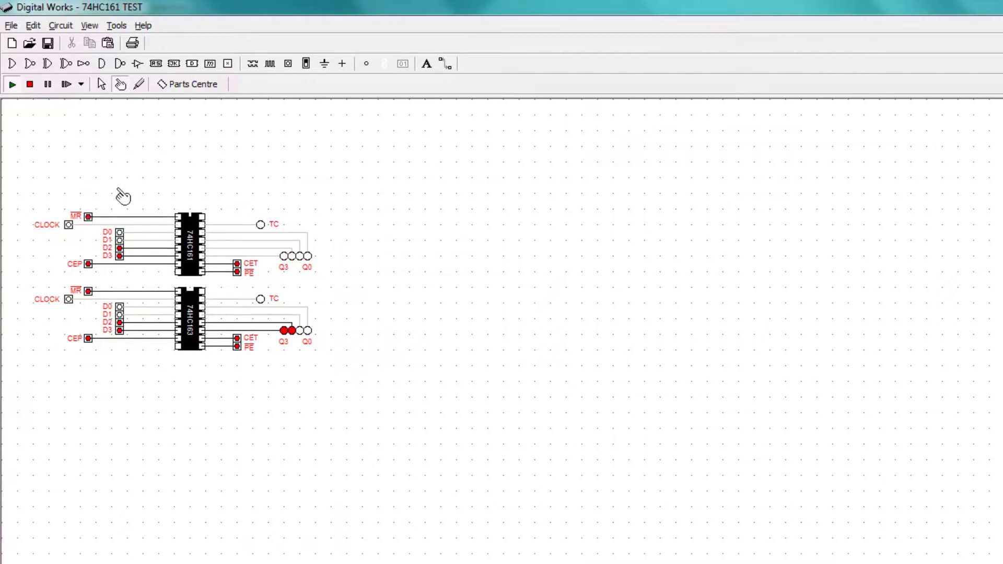
pyautogui.click(88, 291)
pyautogui.click(89, 291)
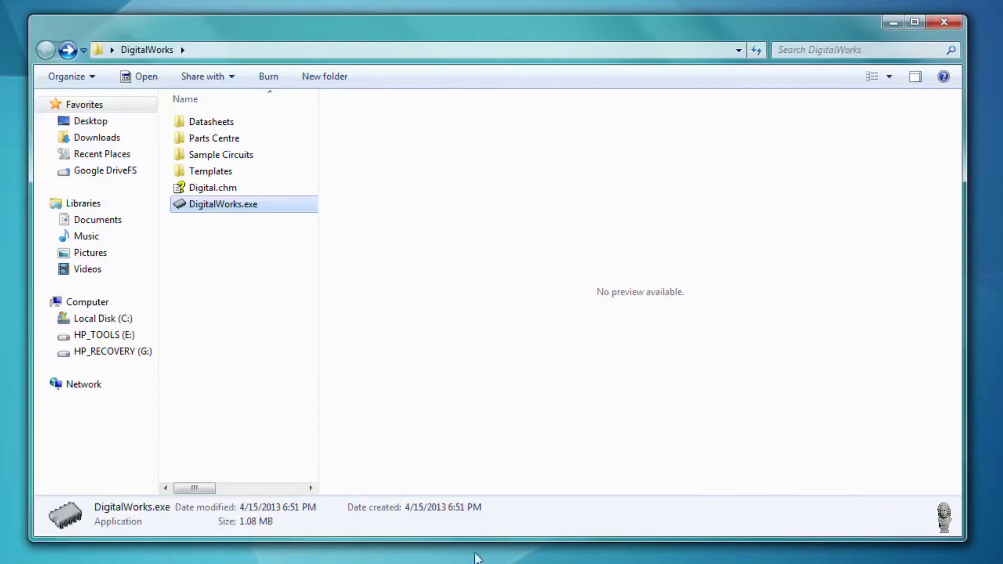
# Browse from the DigitalWorks folder into Parts Centre and its Integrated Circuits subfolder to find the 74hc161 macro file.
pyautogui.doubleClick(205, 142)
pyautogui.doubleClick(204, 139)
pyautogui.scroll(-10, 266, 345)
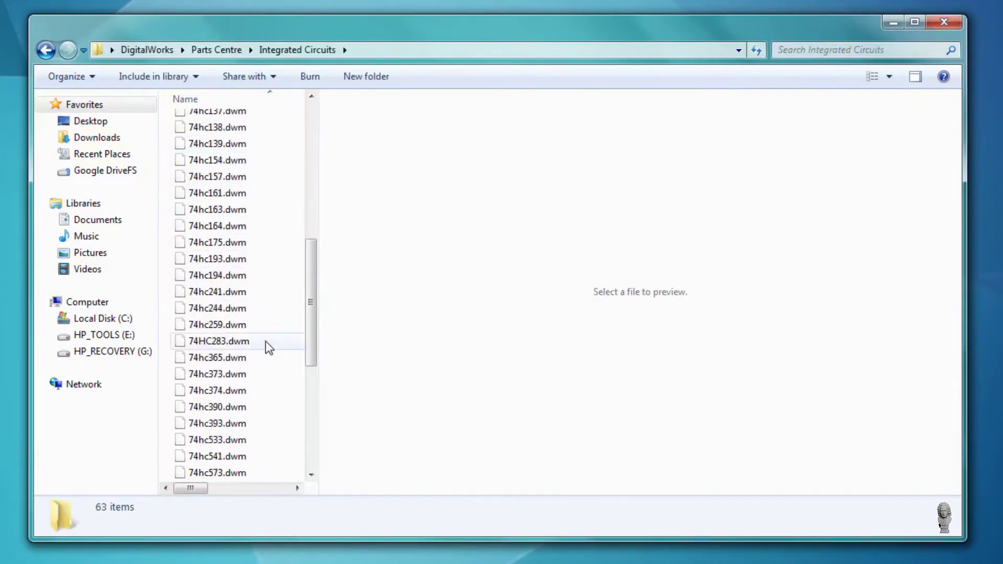
# Rename the 74hc161.dwm file as DP74HCT161.dwm.
pyautogui.click(202, 192)
pyautogui.rightClick(203, 193)
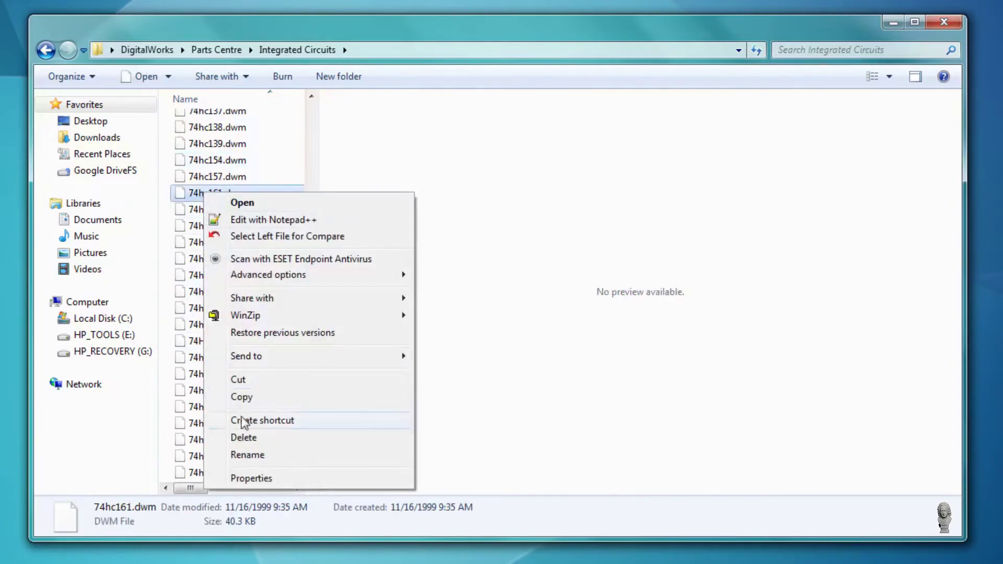
pyautogui.click(244, 455)
pyautogui.press('Right')
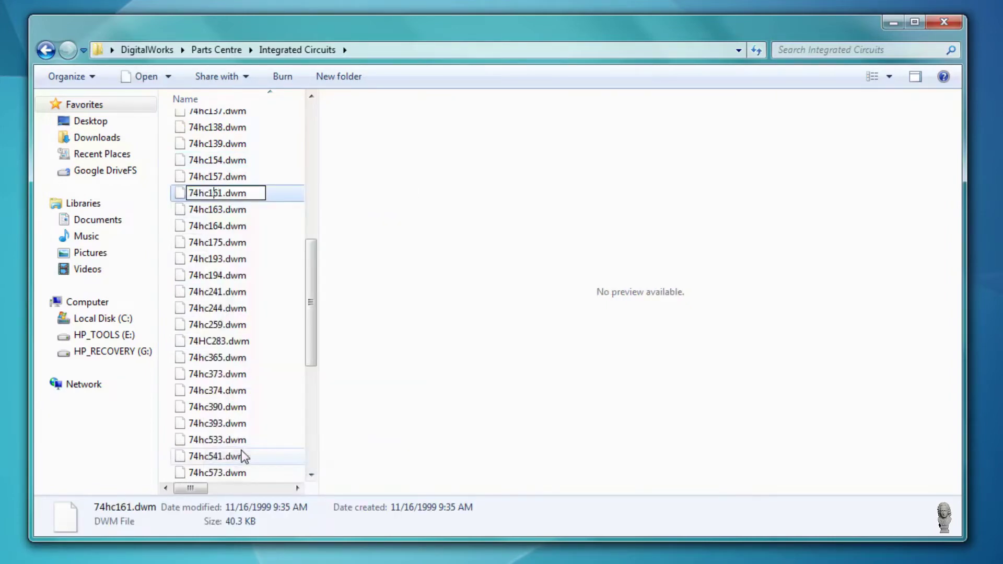
pyautogui.press('BackSpace')
pyautogui.press('BackSpace')
pyautogui.write('HCT')
pyautogui.press('Home')
pyautogui.write('DP')
pyautogui.press('Return')
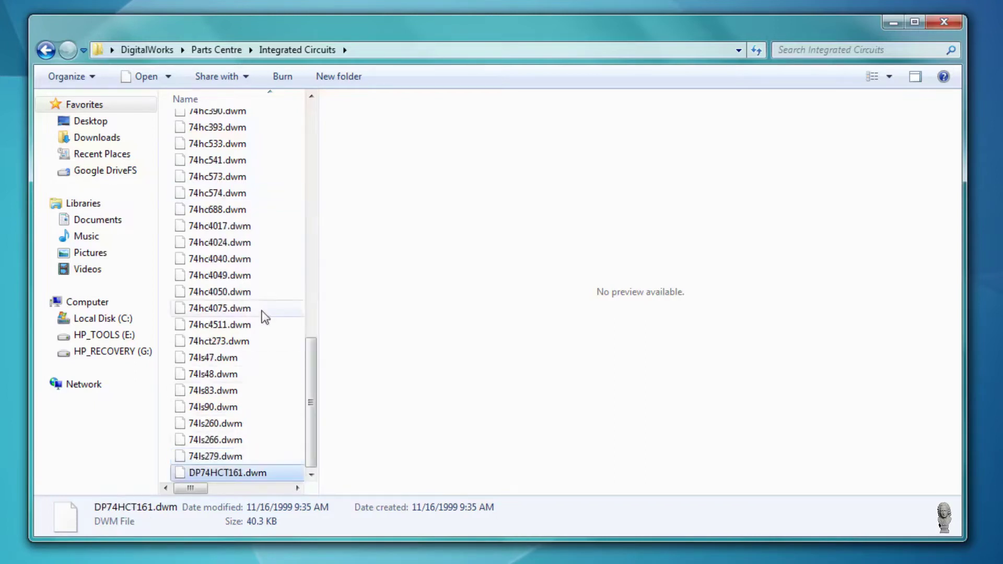
# Rename the 74hc163.dwm file as DP74HCT163.dwm.
pyautogui.scroll(7, 261, 314)
pyautogui.rightClick(217, 250)
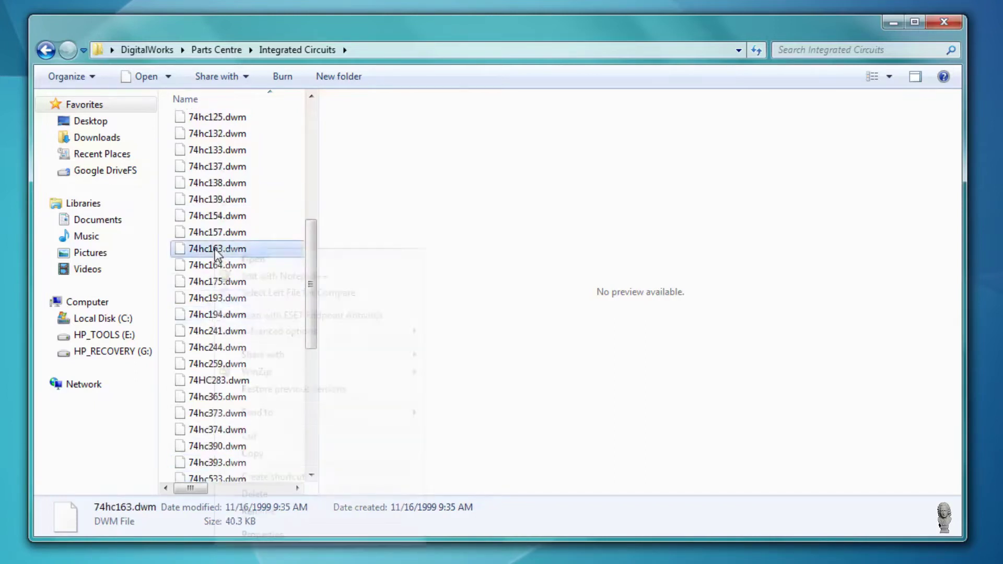
pyautogui.click(258, 512)
pyautogui.press('Right')
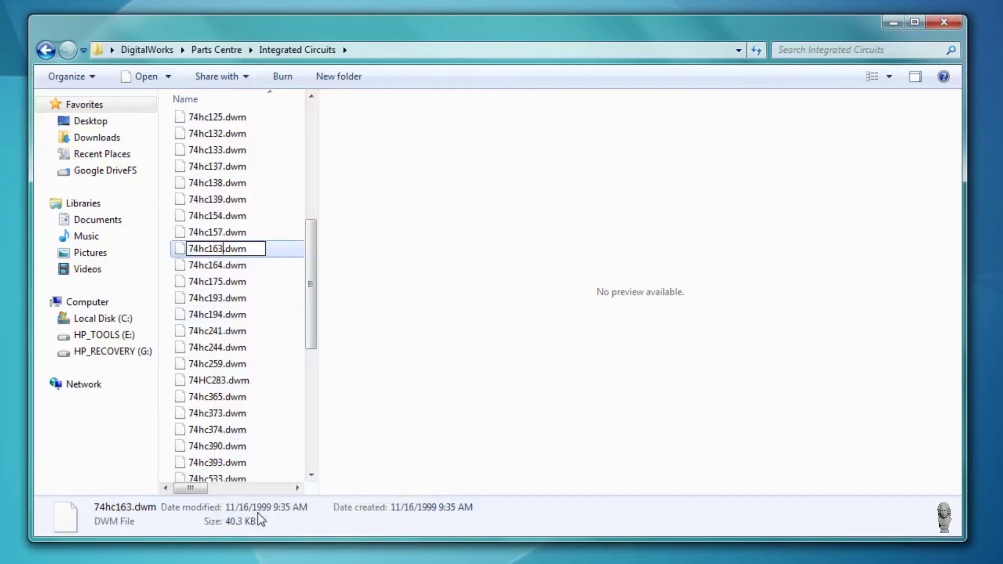
pyautogui.press('BackSpace')
pyautogui.press('BackSpace')
pyautogui.write('HCT')
pyautogui.write('DP')
pyautogui.press('Return')
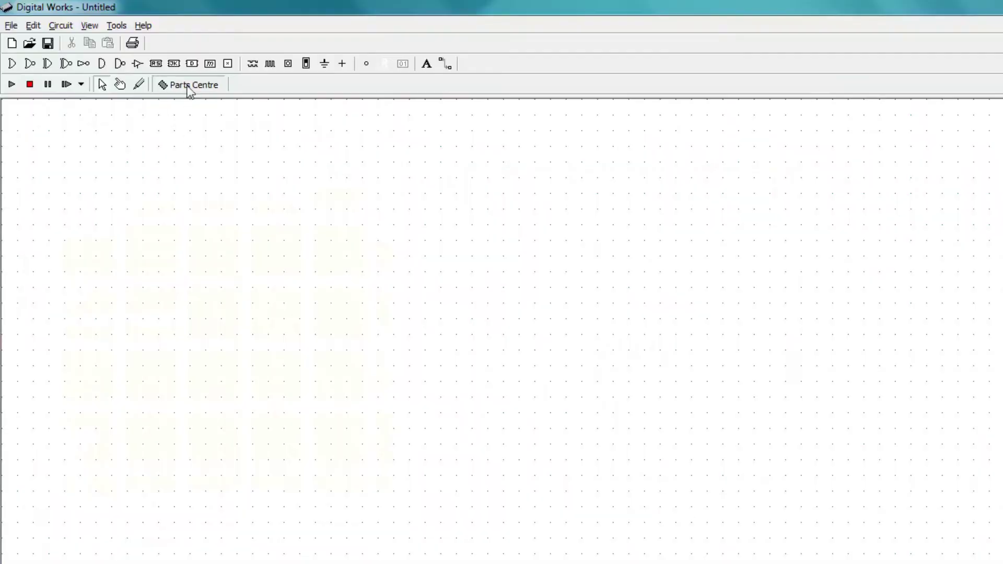
# In Digital Works' Parts Centre, list the Integrated Circuits folder by filename with small icons and open DP74HCT161.
pyautogui.click(189, 85)
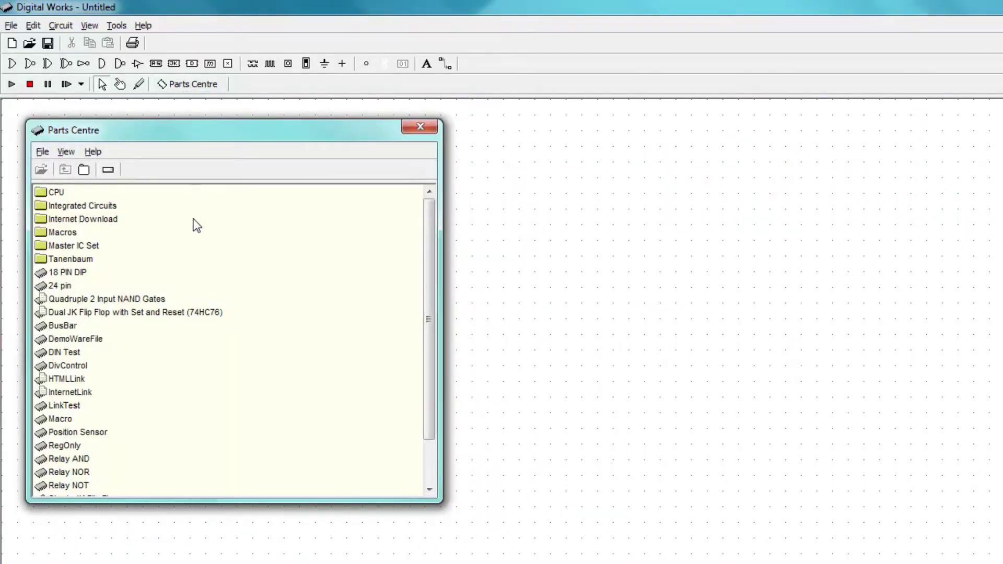
pyautogui.click(82, 208)
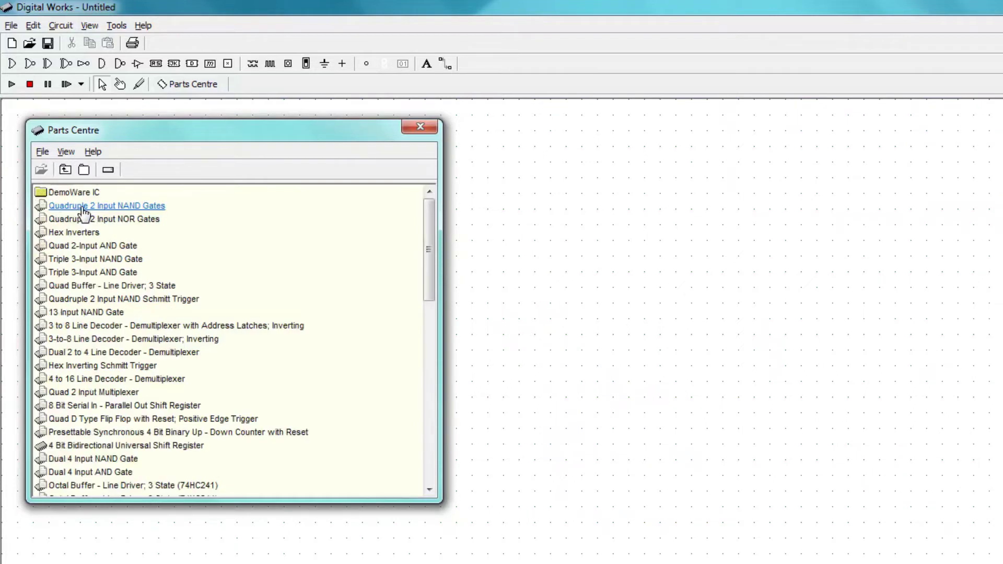
pyautogui.click(66, 151)
pyautogui.moveTo(104, 183)
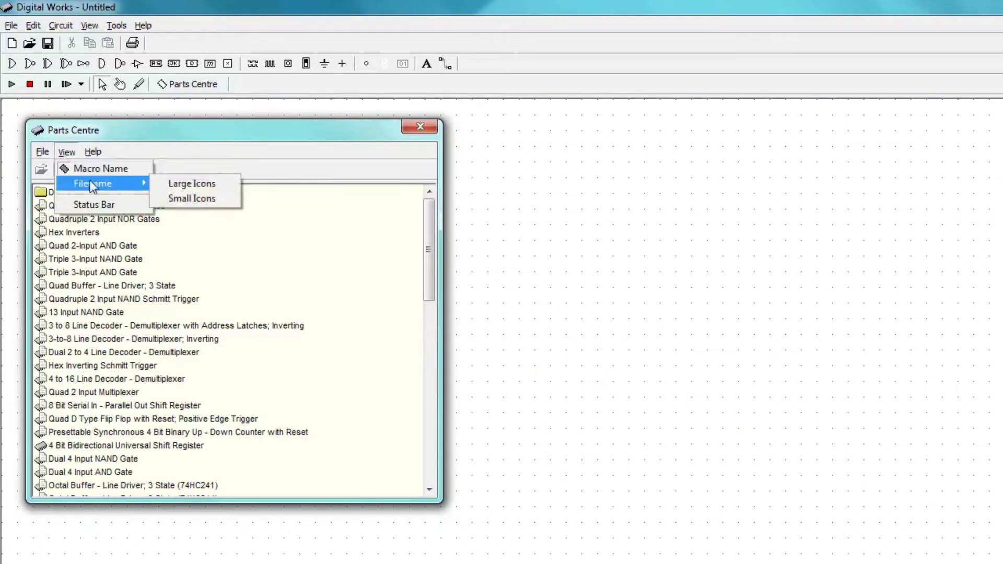
pyautogui.click(187, 198)
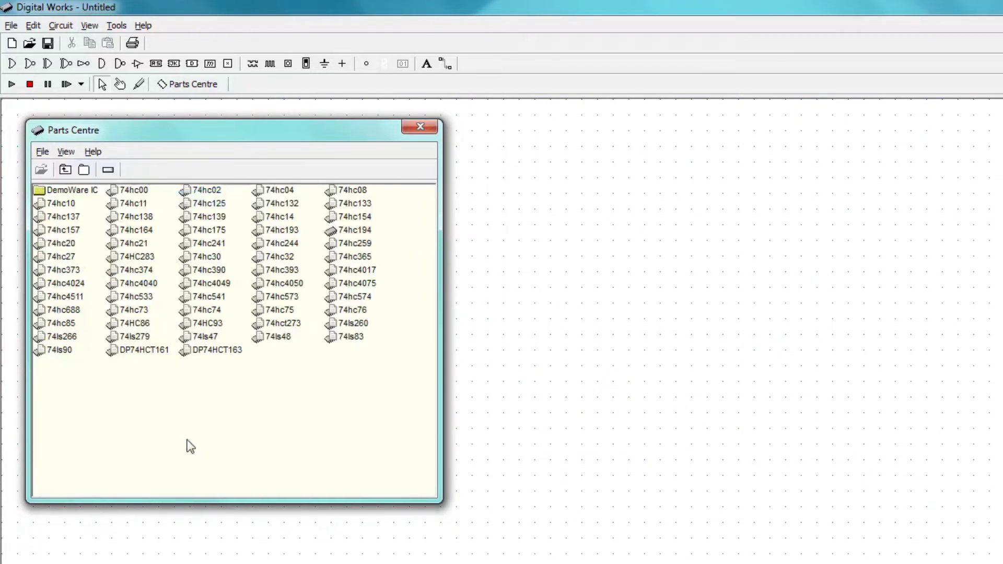
pyautogui.click(137, 353)
pyautogui.click(419, 130)
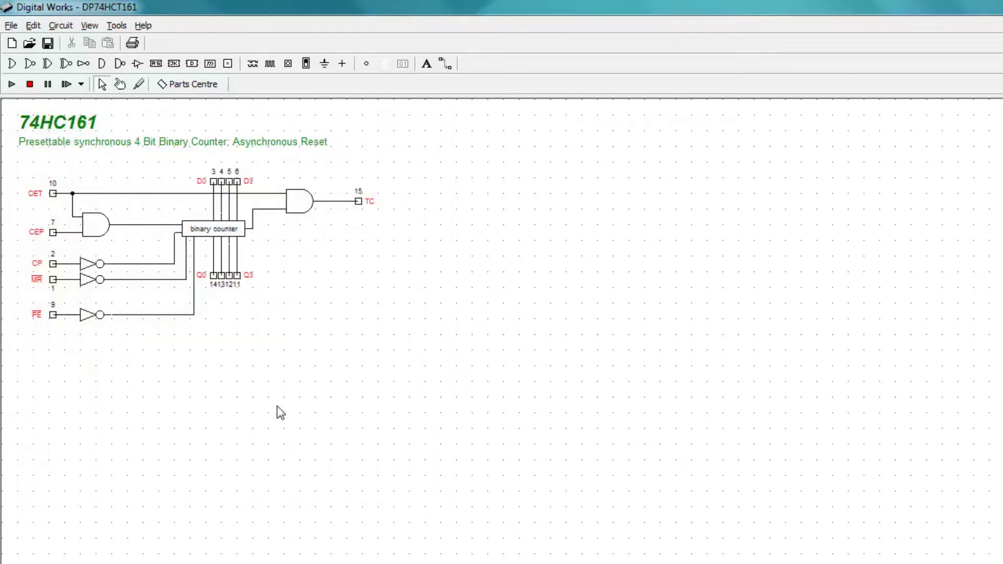
# Change the 74HC161 title annotation to DP74HCT161 and shift it right so it lines up with the description below.
pyautogui.click(77, 121)
pyautogui.rightClick(76, 122)
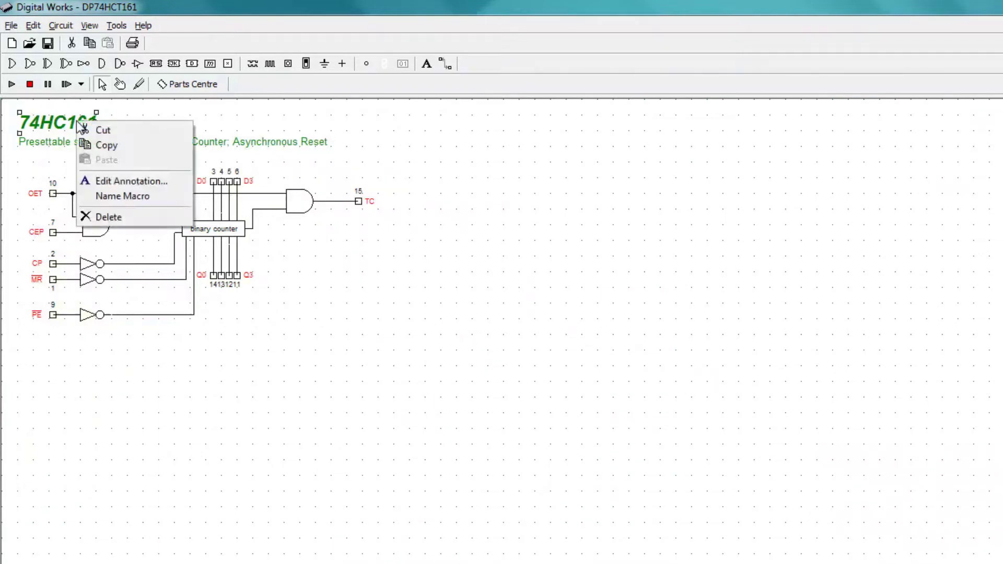
pyautogui.click(109, 180)
pyautogui.press('Right')
pyautogui.press('Left')
pyautogui.press('Left')
pyautogui.press('Left')
pyautogui.write('T')
pyautogui.press('Left')
pyautogui.press('Left')
pyautogui.press('Left')
pyautogui.press('Left')
pyautogui.press('Left')
pyautogui.write('DP')
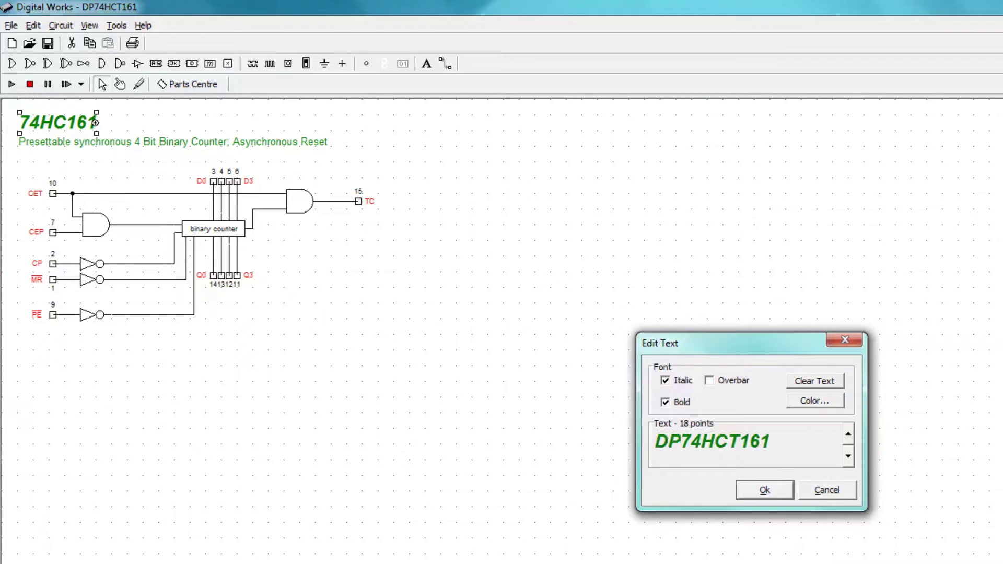
pyautogui.click(747, 491)
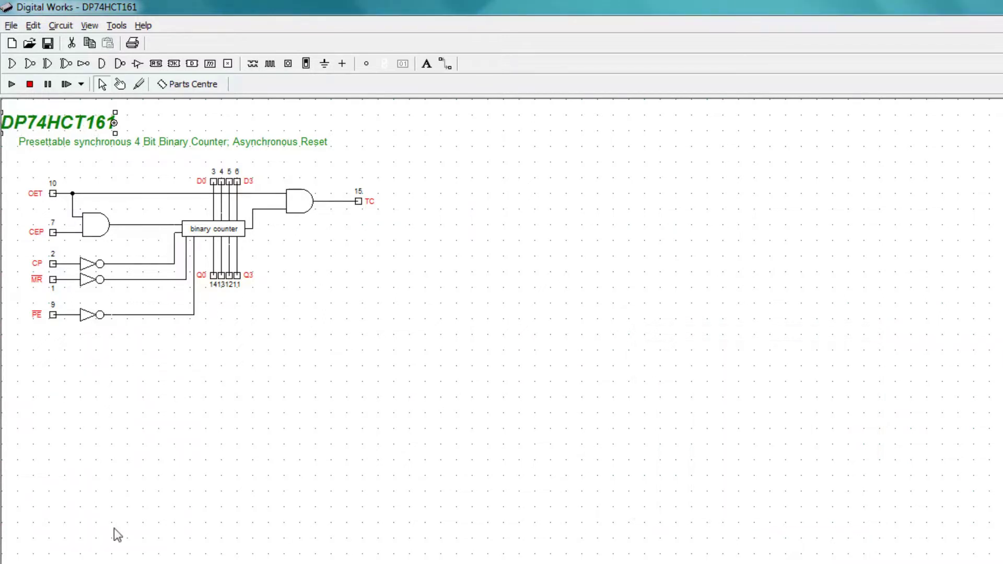
pyautogui.moveTo(59, 125); pyautogui.dragTo(71, 125)
pyautogui.click(151, 252)
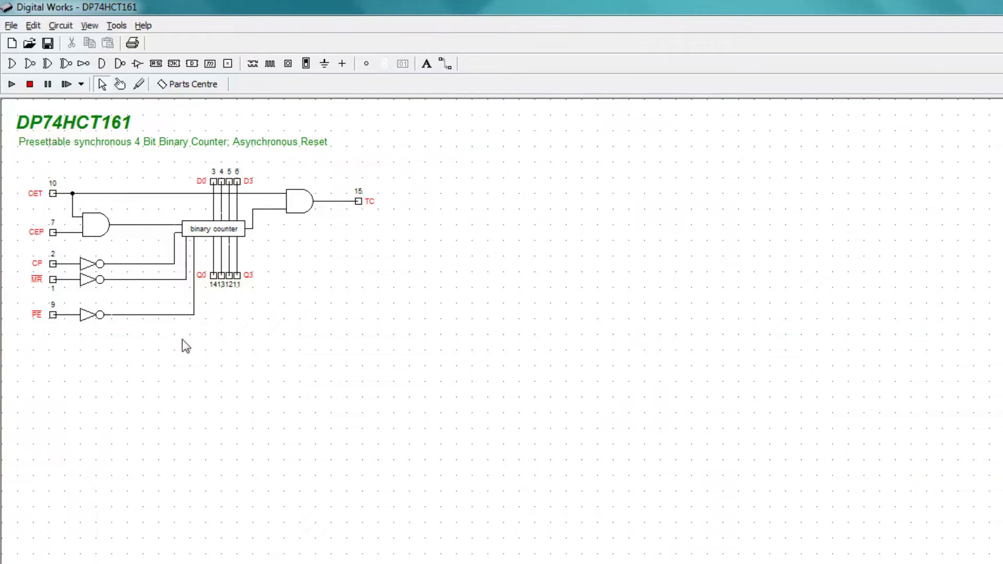
# Prefix the macro's name with the part number so it reads "DP74HCT161 - Presettable synchronous 4 Bit Binary Counter; Asynchronous Reset".
pyautogui.click(116, 26)
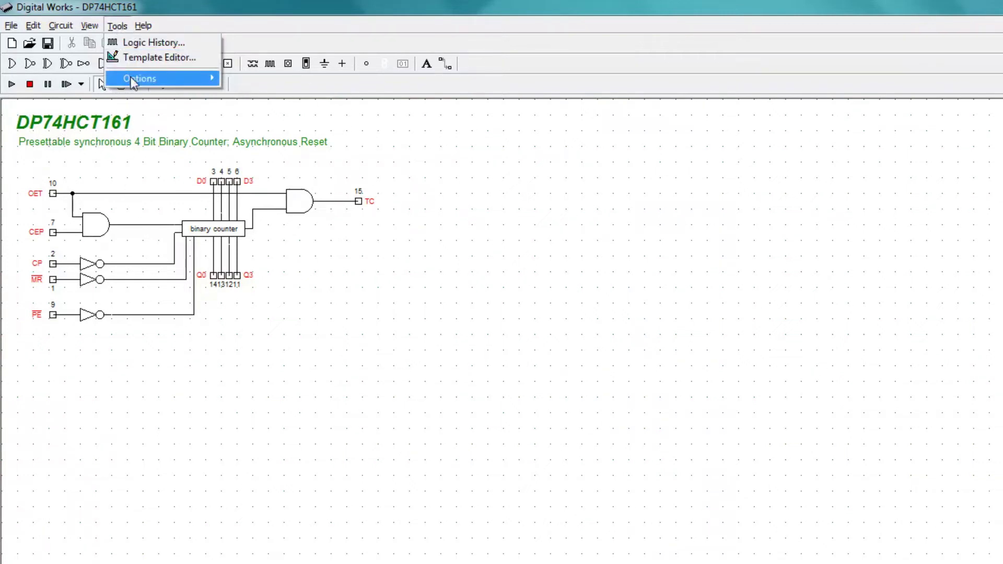
pyautogui.moveTo(157, 78)
pyautogui.click(253, 95)
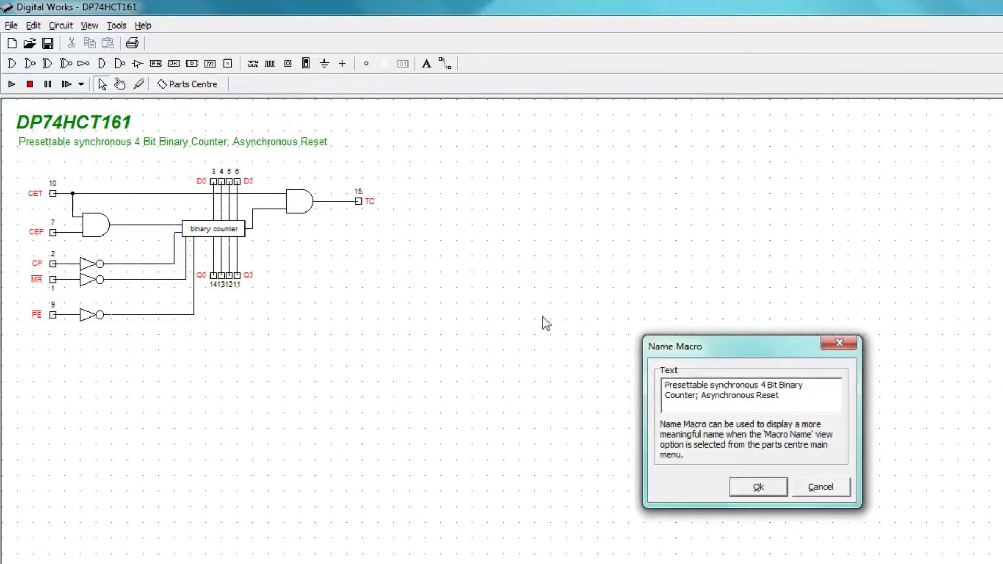
pyautogui.write('DP74HCT161')
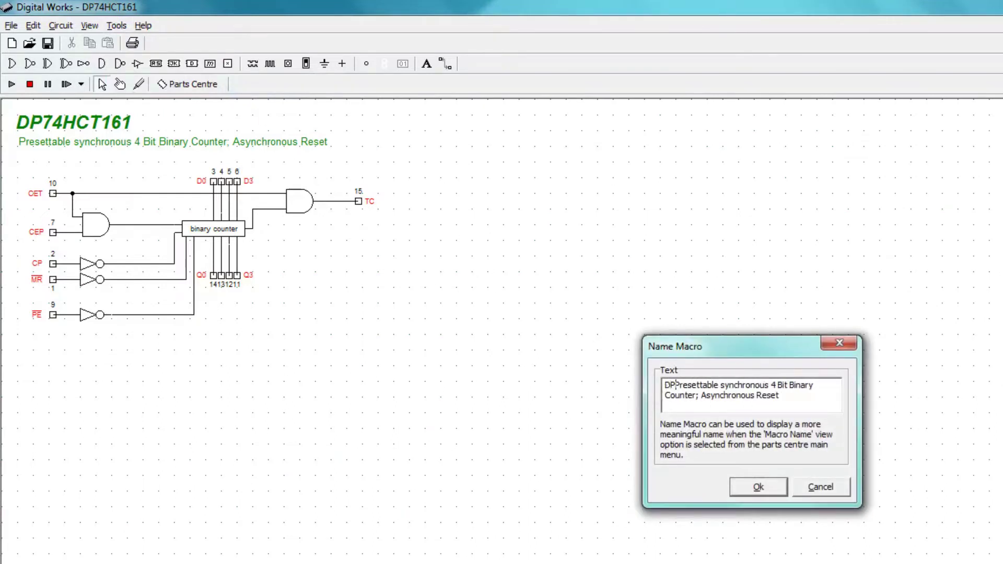
pyautogui.write(' -')
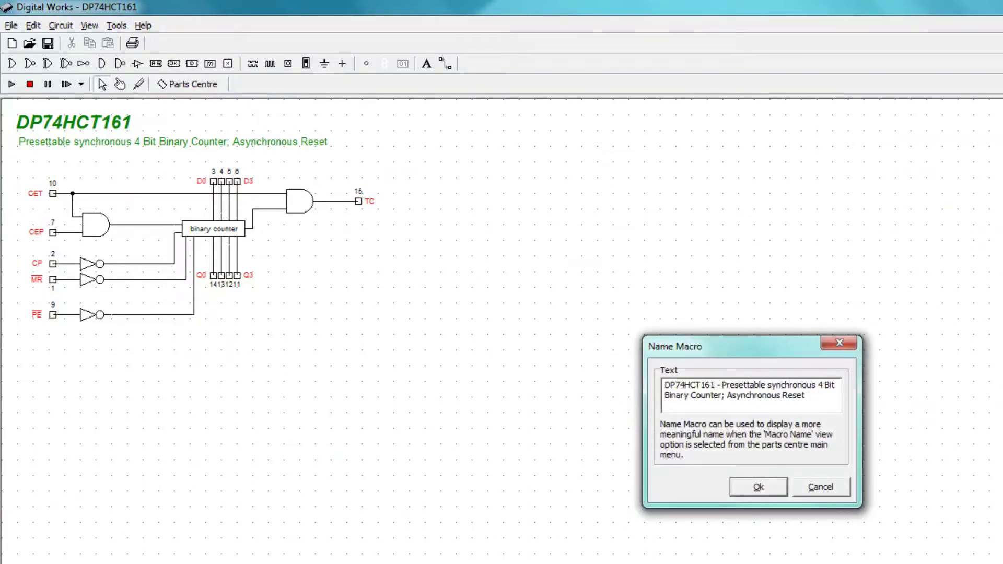
pyautogui.click(759, 487)
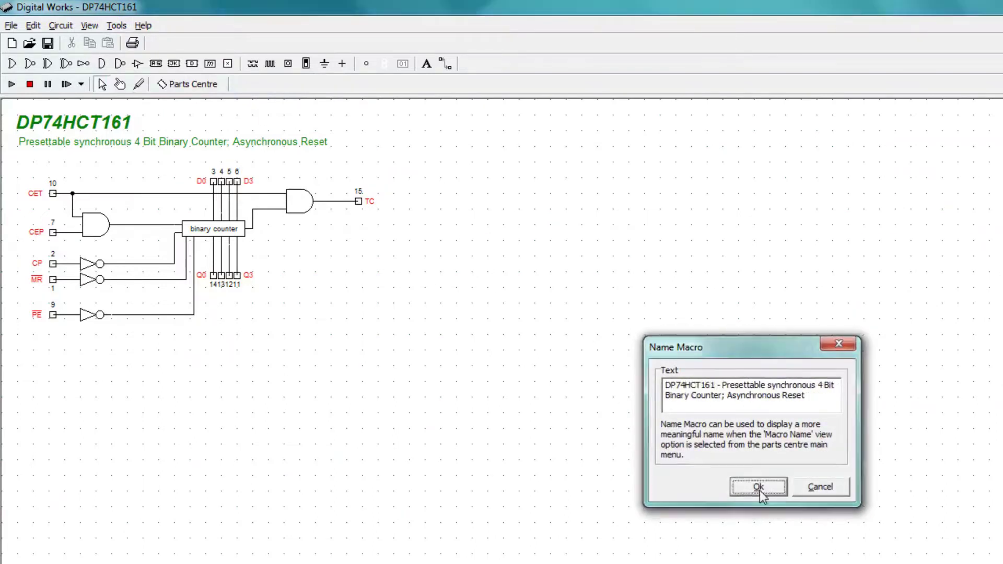
# In the Template Editor, change the label on the chip symbol to DP74HCT161 and close the editor.
pyautogui.rightClick(53, 315)
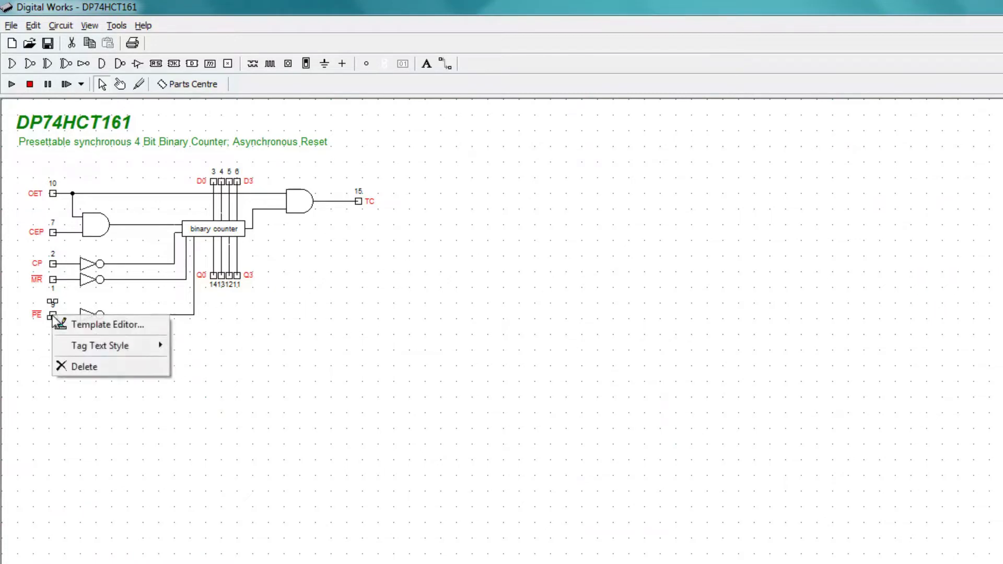
pyautogui.click(105, 325)
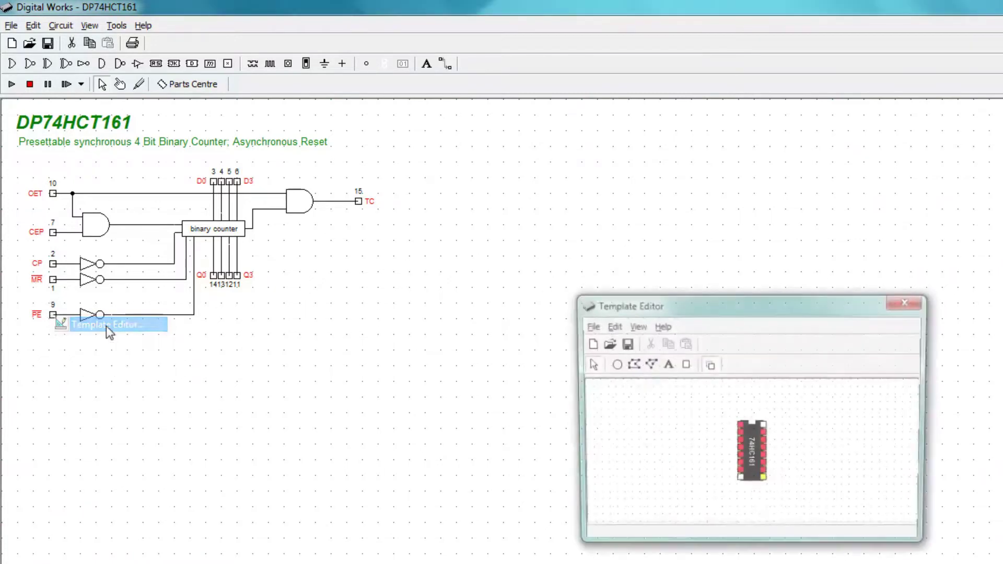
pyautogui.rightClick(751, 455)
pyautogui.click(779, 514)
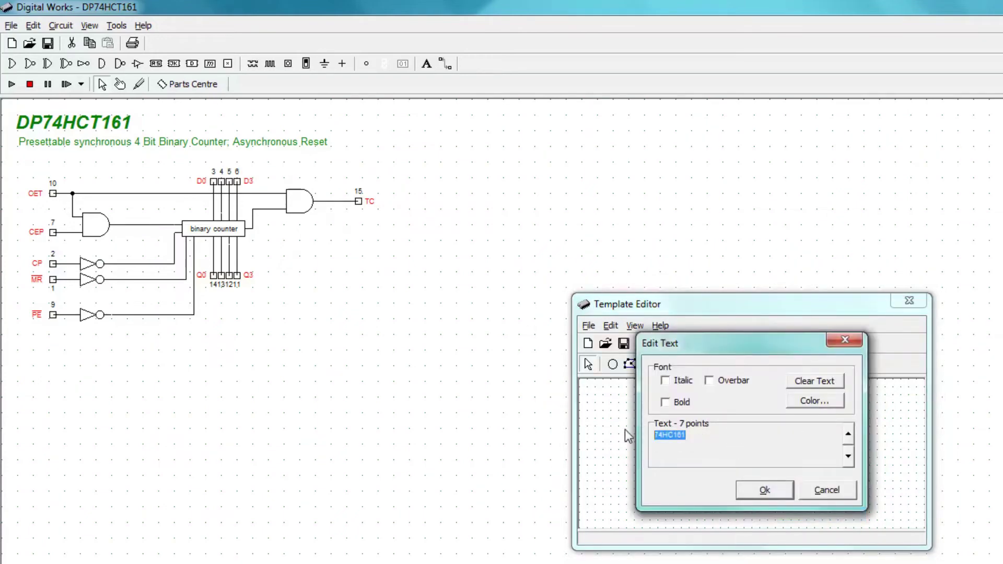
pyautogui.press('Delete')
pyautogui.write('P74HCT161')
pyautogui.moveTo(742, 435); pyautogui.dragTo(630, 437)
pyautogui.click(763, 490)
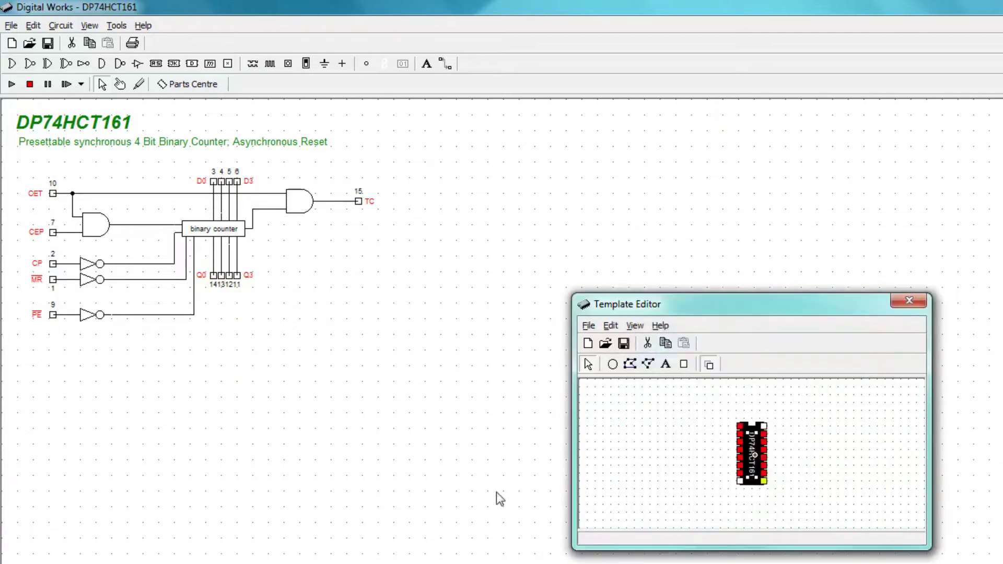
pyautogui.click(909, 300)
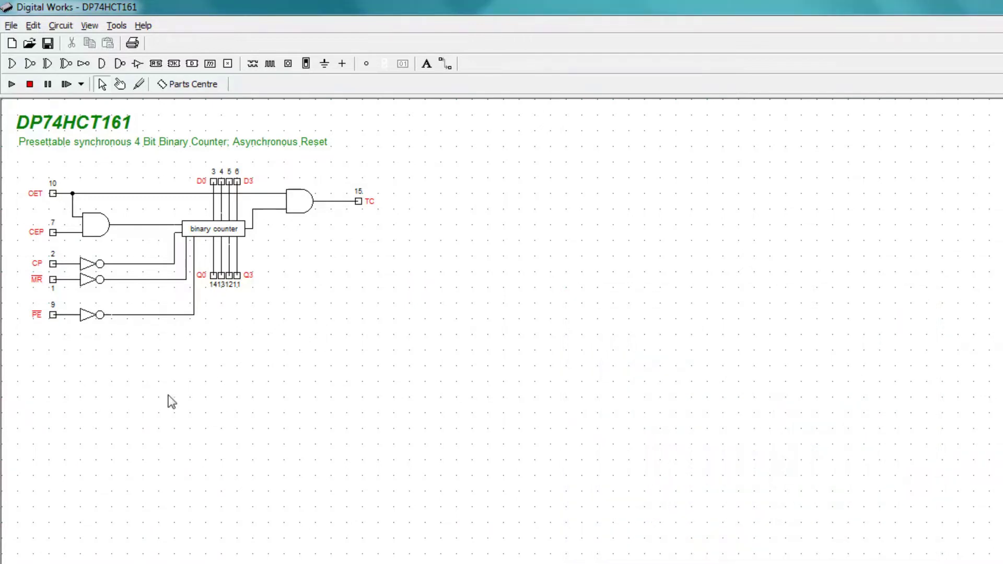
# Delete the input gates, the binary counter block and the TC output AND gate, keeping the pin tags.
pyautogui.moveTo(70, 167); pyautogui.dragTo(155, 345)
pyautogui.press('Delete')
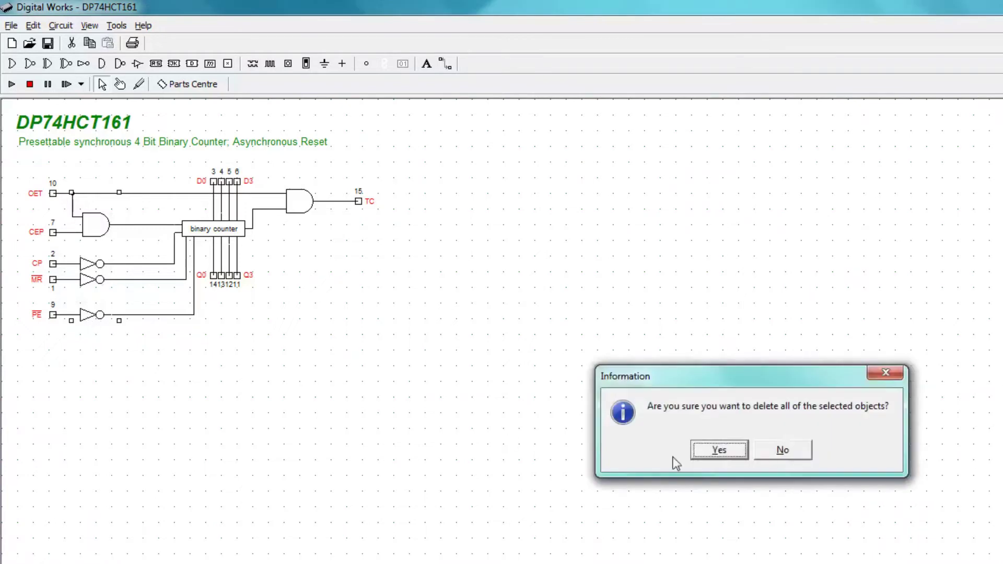
pyautogui.click(671, 459)
pyautogui.moveTo(146, 197); pyautogui.dragTo(286, 256)
pyautogui.press('Delete')
pyautogui.press('Return')
pyautogui.rightClick(294, 202)
pyautogui.click(323, 285)
pyautogui.click(728, 451)
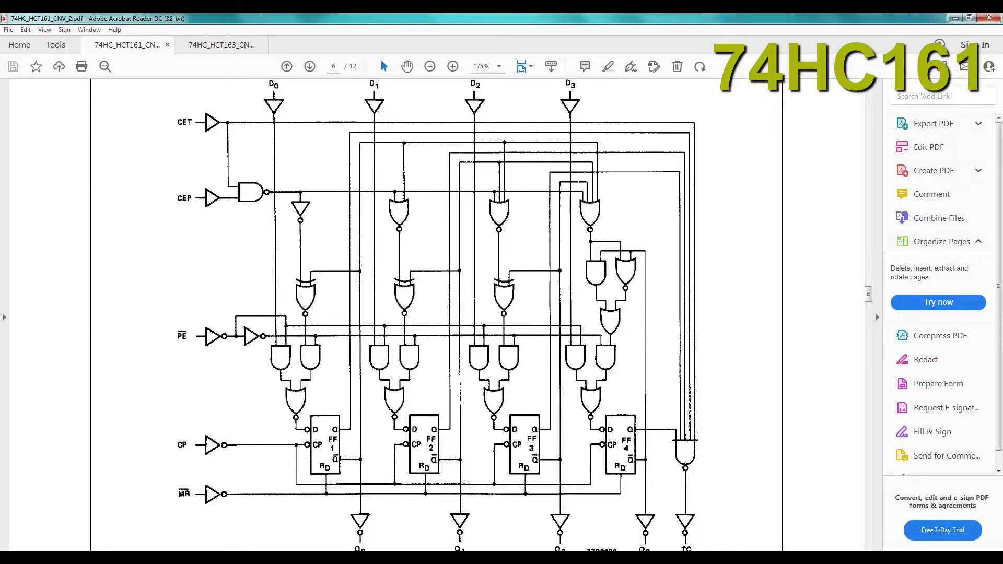
# Compare the internal logic diagrams in the 74HC161 and 74HC163 datasheets in Adobe Acrobat Reader.
pyautogui.hotkey('ctrl', 'Tab')
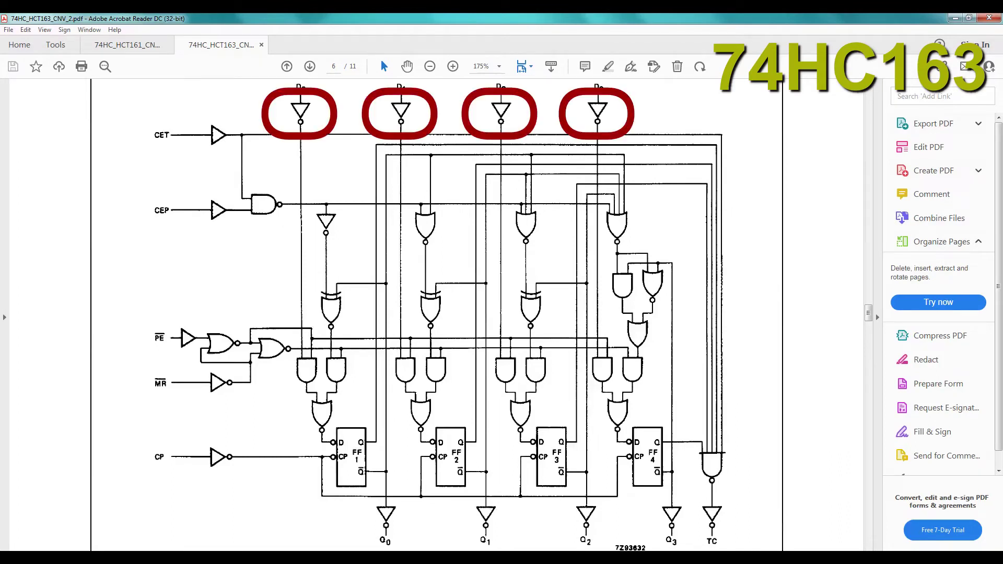
pyautogui.hotkey('ctrl', 'Tab')
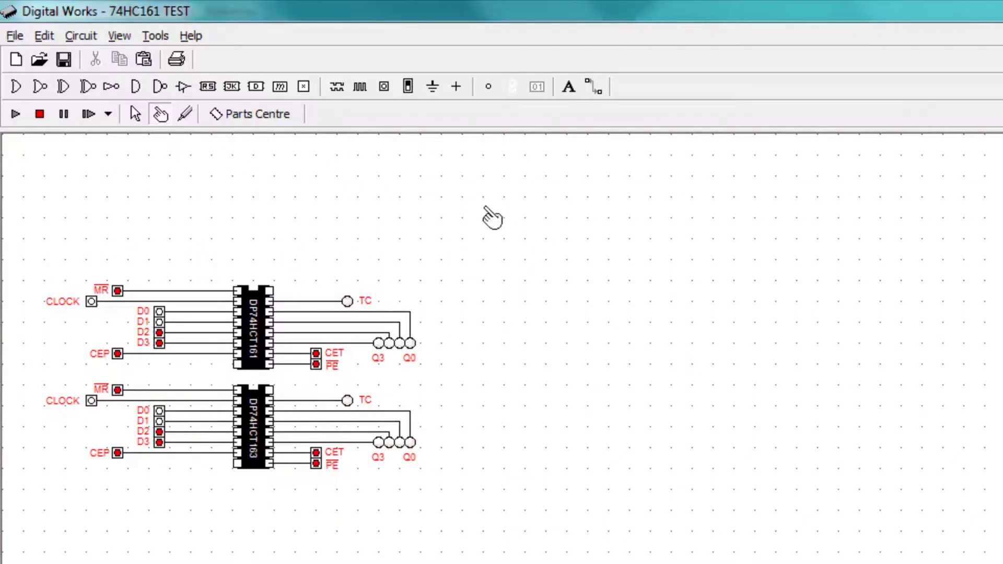
# Run the simulation and toggle the clock inputs of DP74HCT161 and DP74HCT163 until both counters output 3.
pyautogui.click(15, 115)
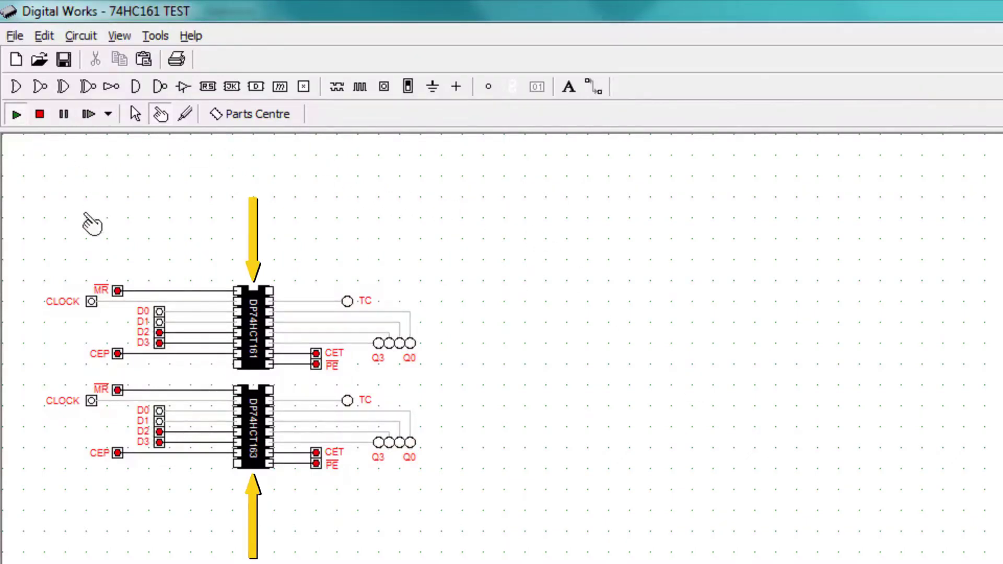
pyautogui.click(92, 302)
pyautogui.click(92, 302)
pyautogui.click(91, 302)
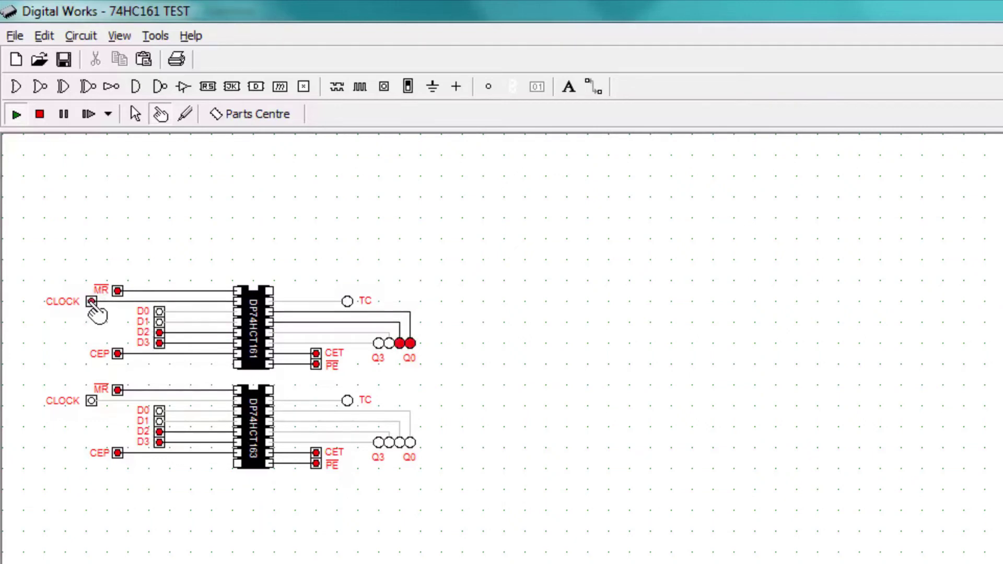
pyautogui.click(91, 400)
pyautogui.click(91, 400)
pyautogui.click(91, 400)
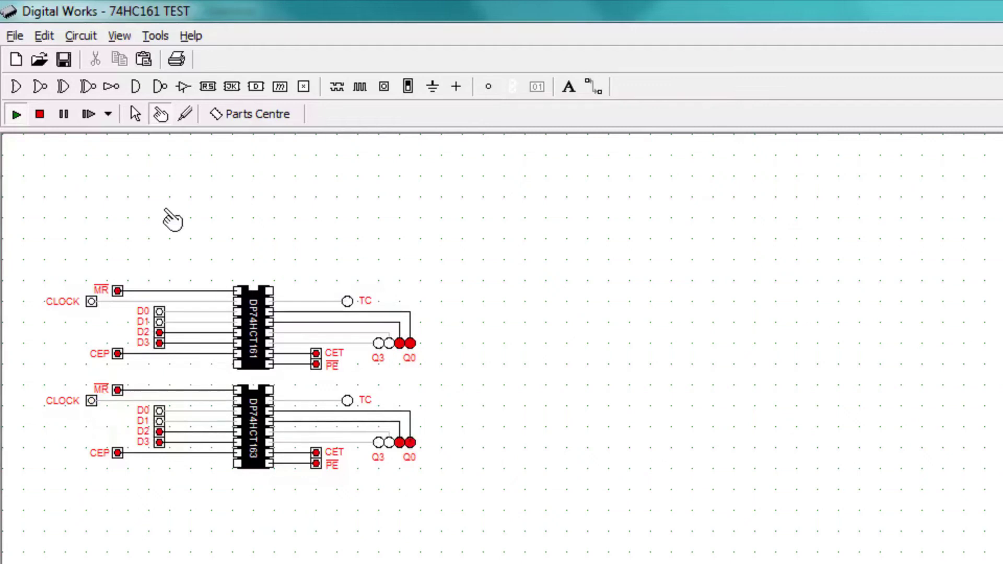
# Test parallel load on DP74HCT161 by toggling PE without a clock edge, clocking it with PE low, and returning PE high.
pyautogui.click(316, 364)
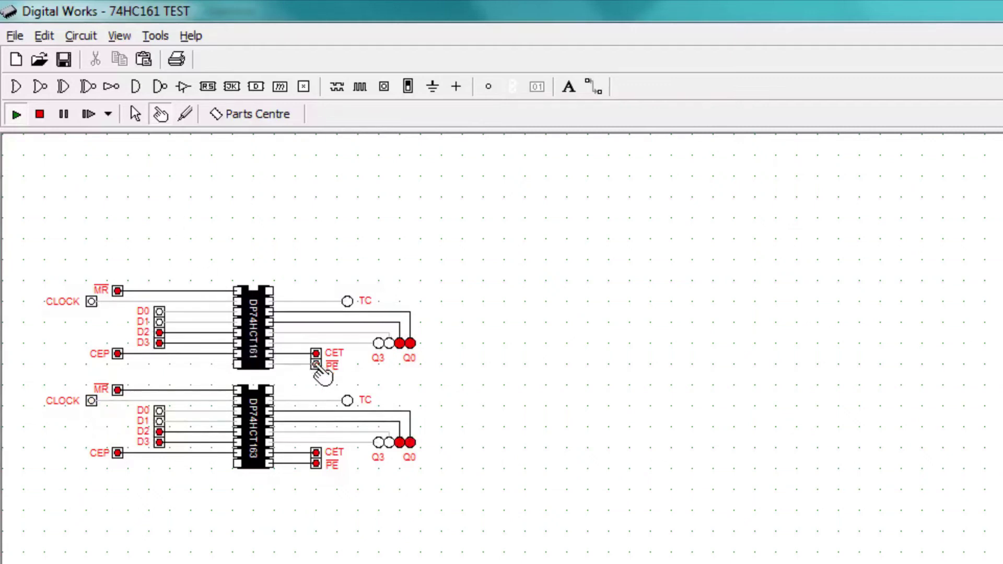
pyautogui.click(316, 364)
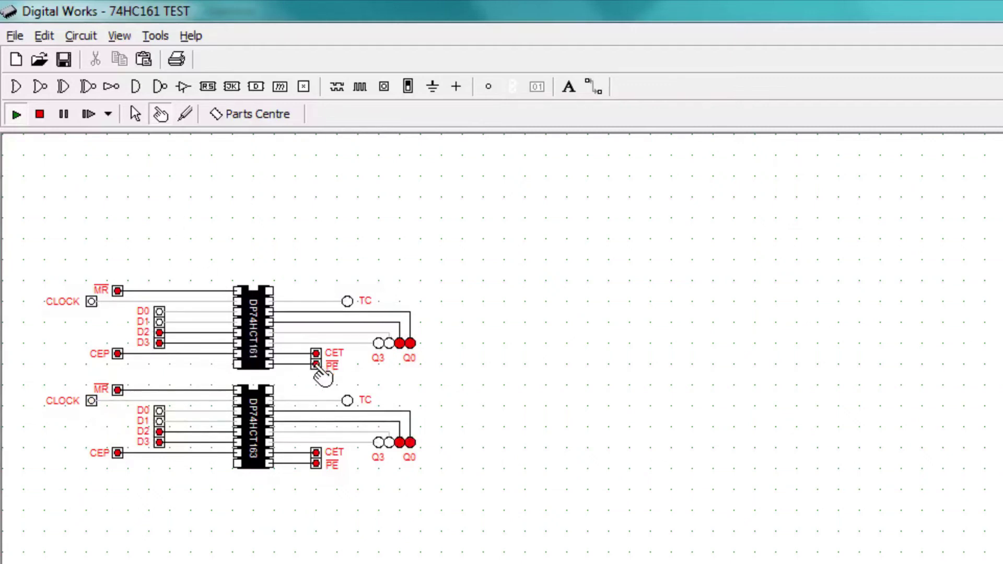
pyautogui.click(91, 301)
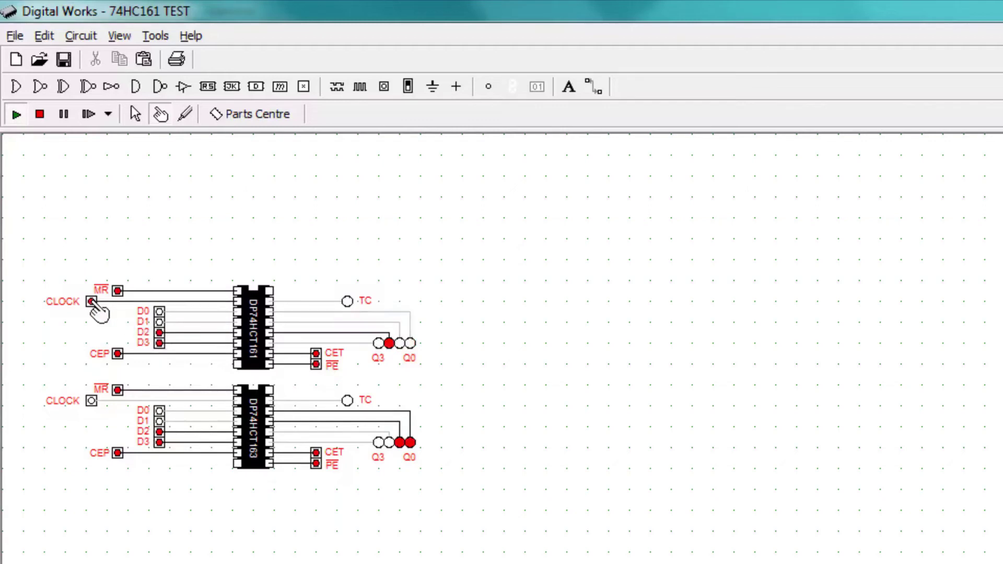
pyautogui.click(316, 364)
pyautogui.click(317, 364)
pyautogui.click(315, 364)
pyautogui.click(92, 302)
pyautogui.click(92, 302)
pyautogui.click(316, 365)
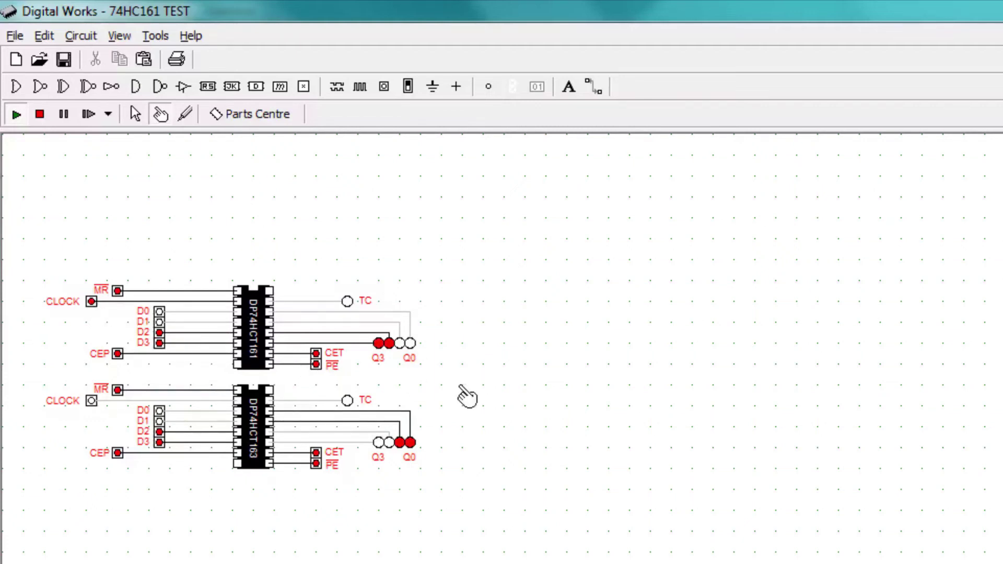
# Repeat the parallel load test on DP74HCT163: toggle PE alone, clock it with PE low, and return PE high.
pyautogui.click(316, 464)
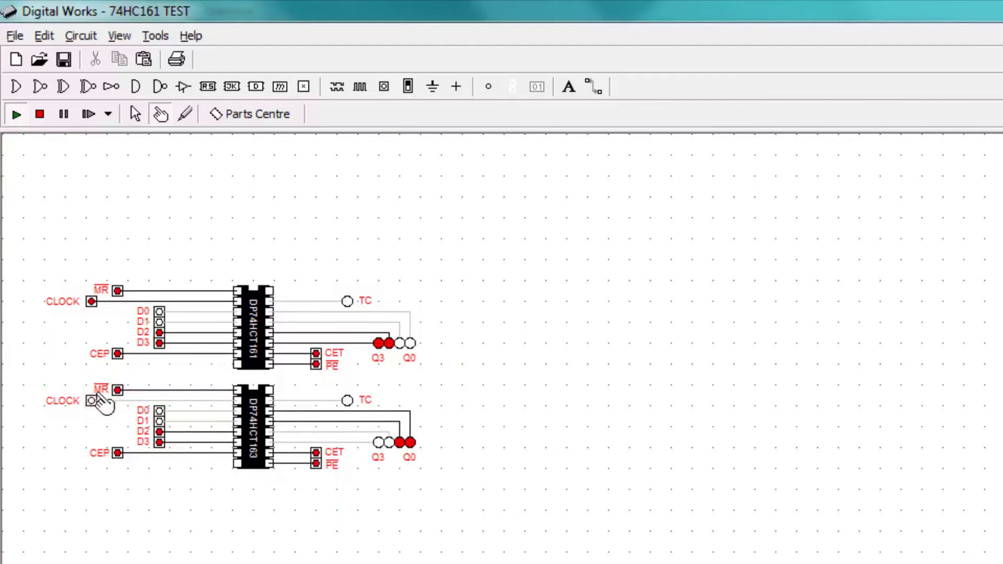
pyautogui.click(91, 401)
pyautogui.click(317, 464)
pyautogui.click(316, 464)
pyautogui.click(316, 464)
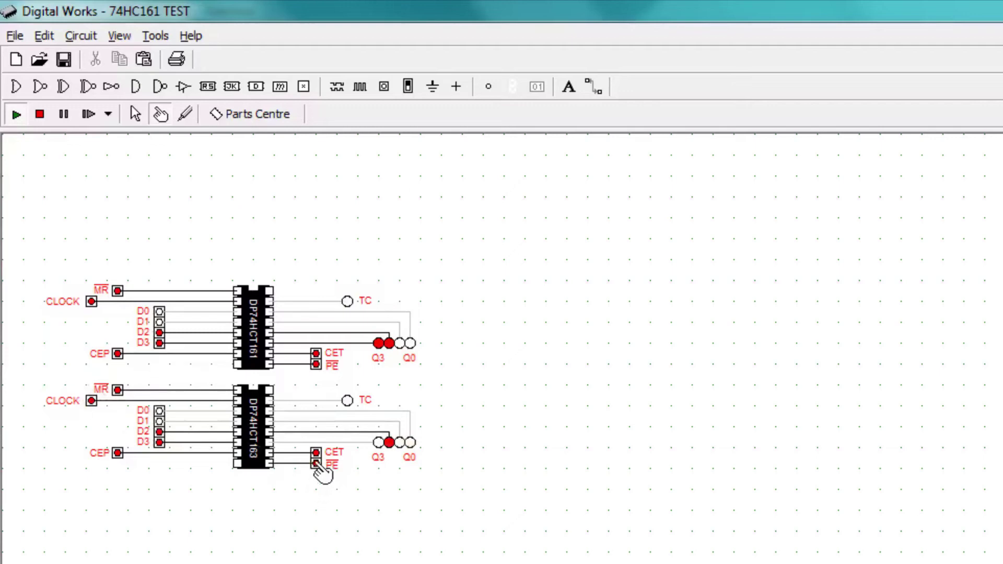
pyautogui.click(317, 464)
pyautogui.click(91, 401)
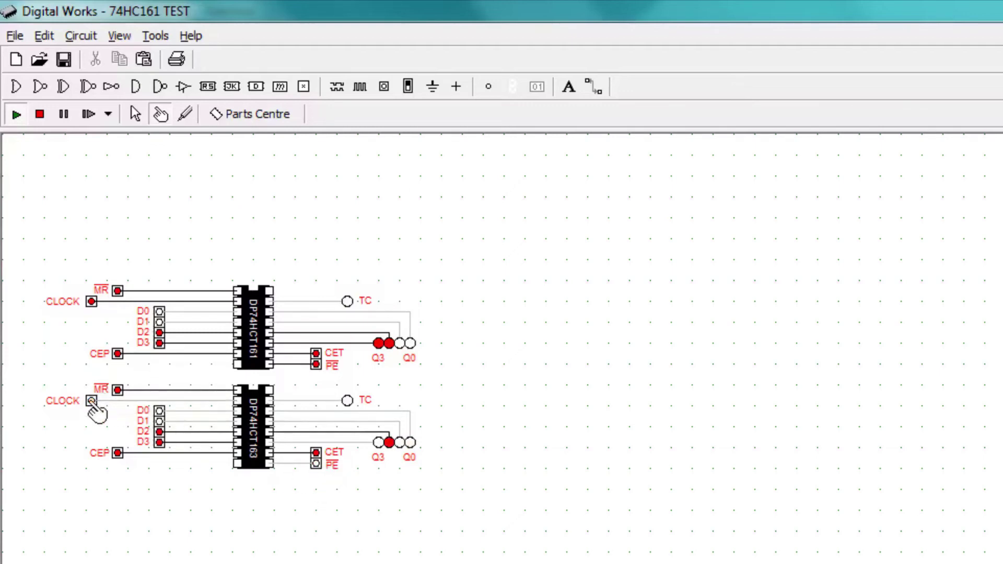
pyautogui.click(92, 401)
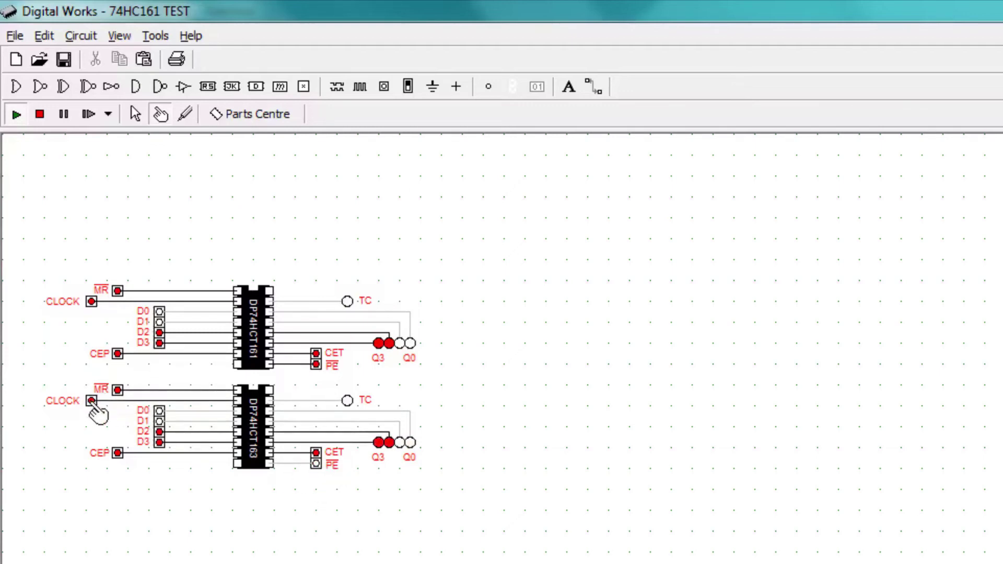
pyautogui.click(316, 464)
# Test the asynchronous reset of DP74HCT161 by pulsing MR low, clocking the counter once, and pulsing MR low again.
pyautogui.click(117, 291)
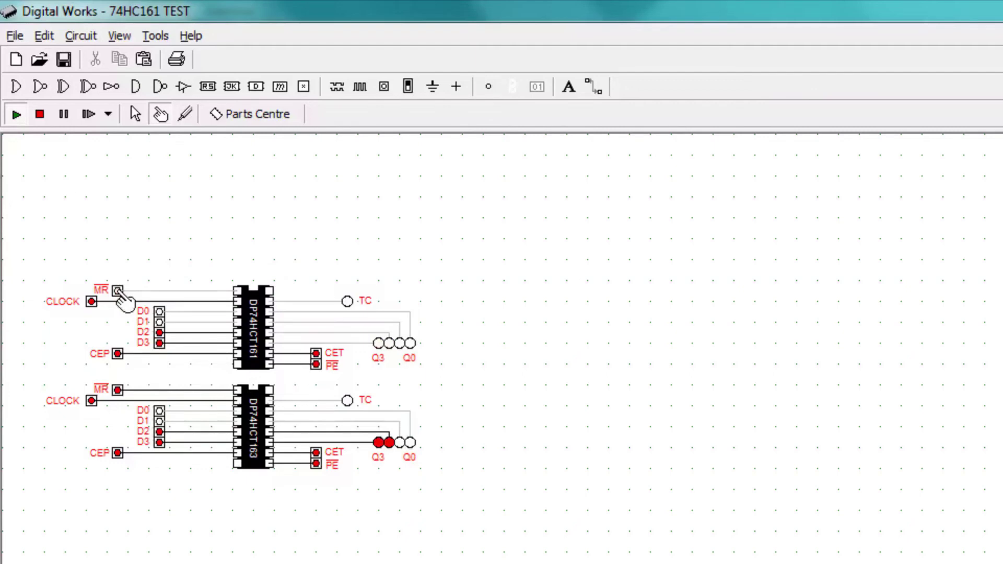
pyautogui.click(117, 291)
pyautogui.click(91, 301)
pyautogui.click(91, 302)
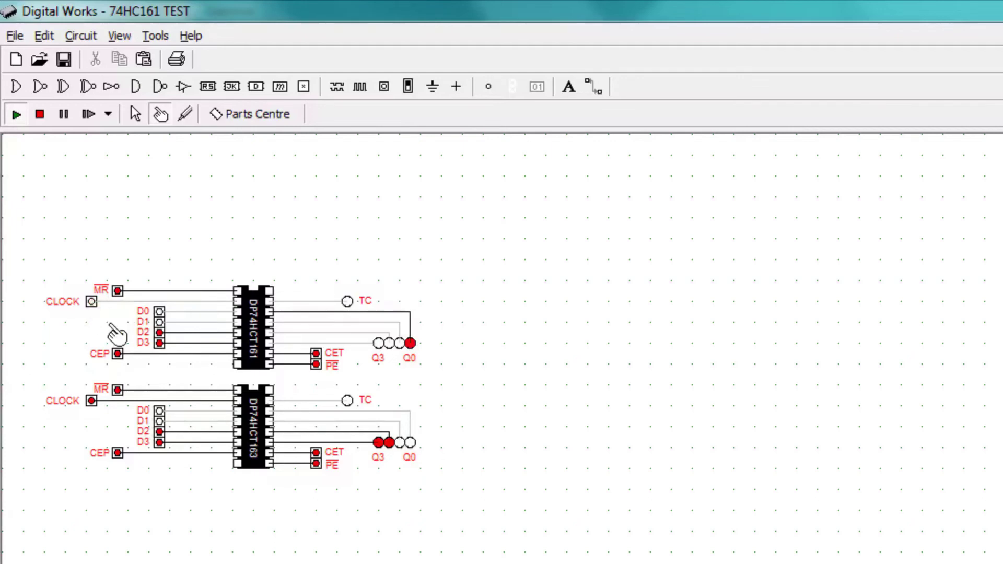
pyautogui.click(117, 290)
pyautogui.click(118, 290)
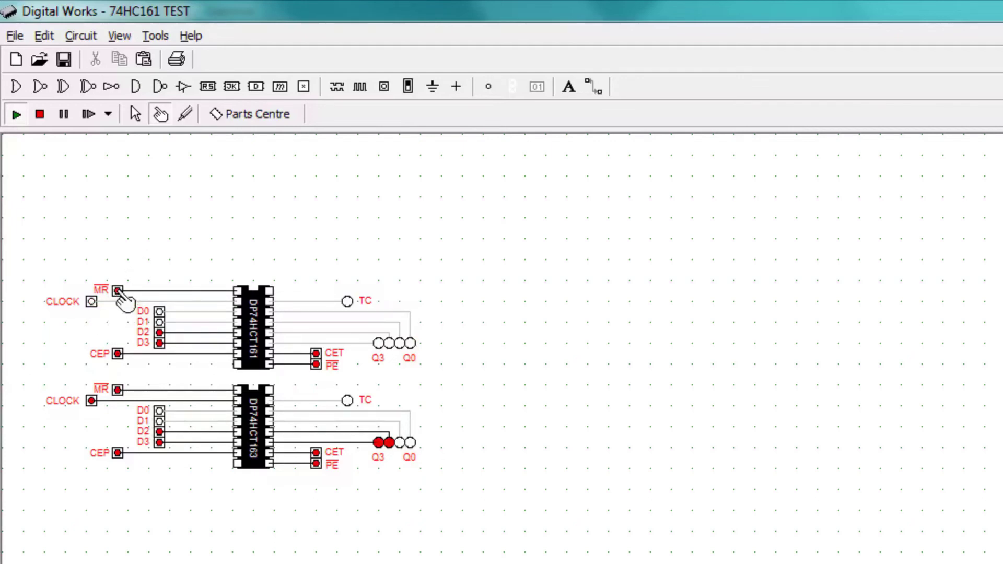
# Test the synchronous reset of DP74HCT163 by toggling MR without a clock edge and by clocking the counter with MR low.
pyautogui.click(117, 390)
pyautogui.click(117, 391)
pyautogui.click(118, 390)
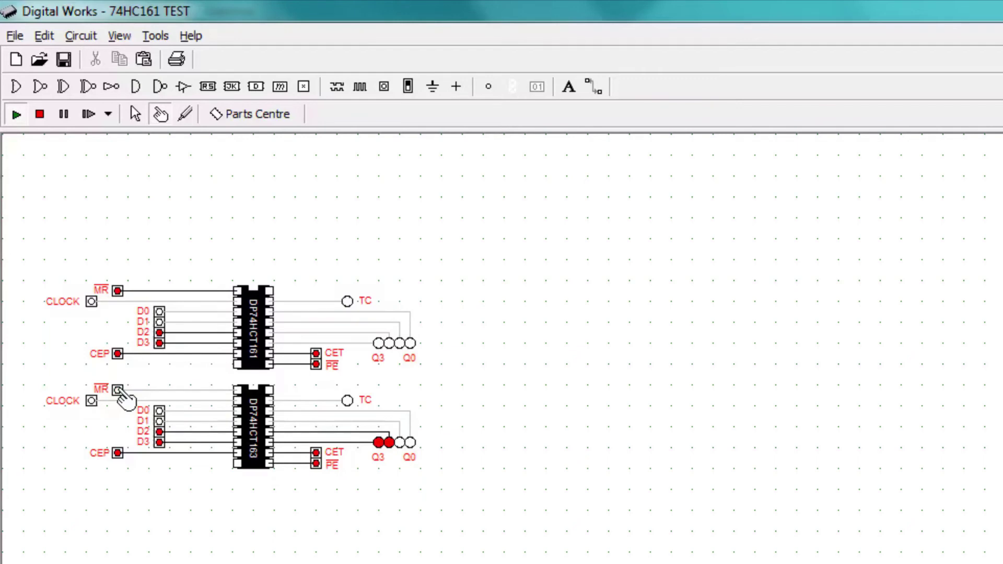
pyautogui.click(117, 390)
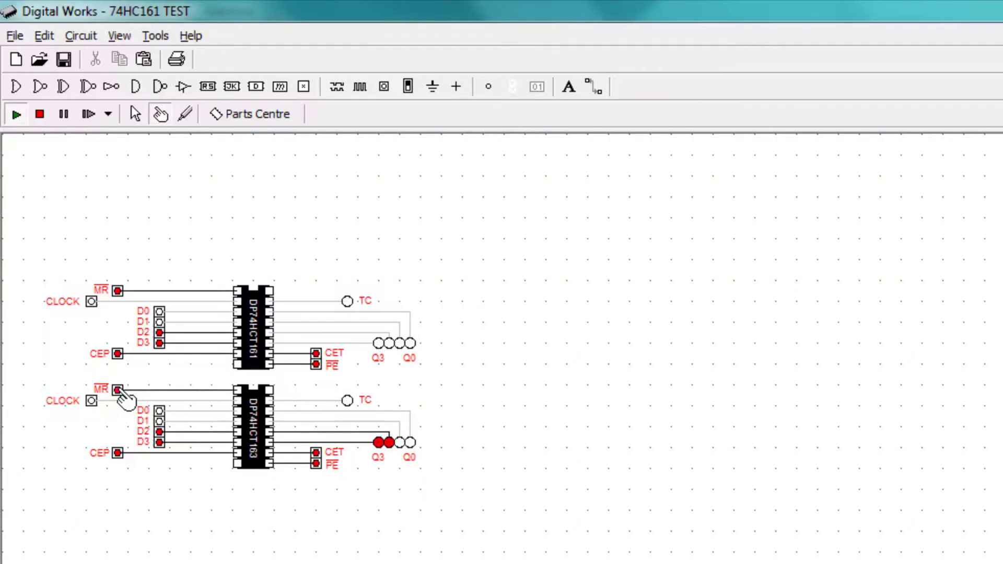
pyautogui.click(96, 405)
pyautogui.click(118, 390)
pyautogui.click(92, 400)
pyautogui.click(91, 401)
pyautogui.click(117, 390)
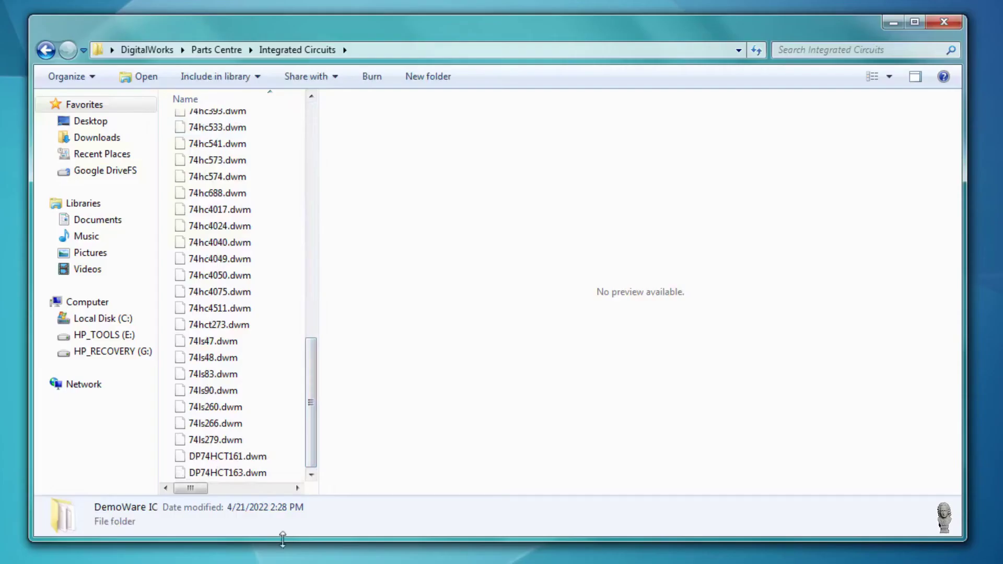
# In Windows Explorer, copy DP74HCT161.dwm and DP74HCT163.dwm from Integrated Circuits into the Philips folder under Master IC Set.
pyautogui.click(219, 456)
pyautogui.keyDown('shift'); pyautogui.click(216, 472); pyautogui.keyUp('shift')
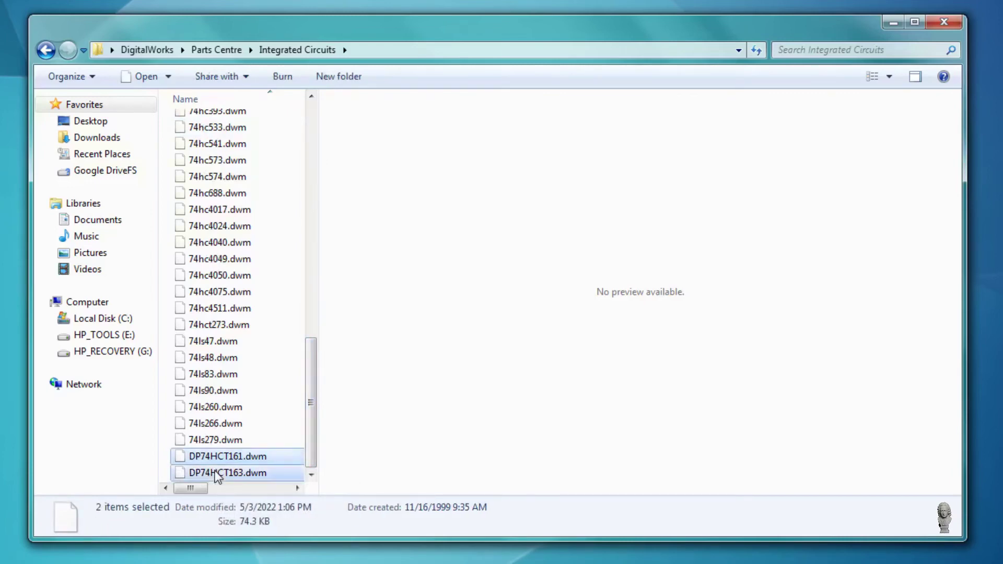
pyautogui.rightClick(216, 473)
pyautogui.click(269, 450)
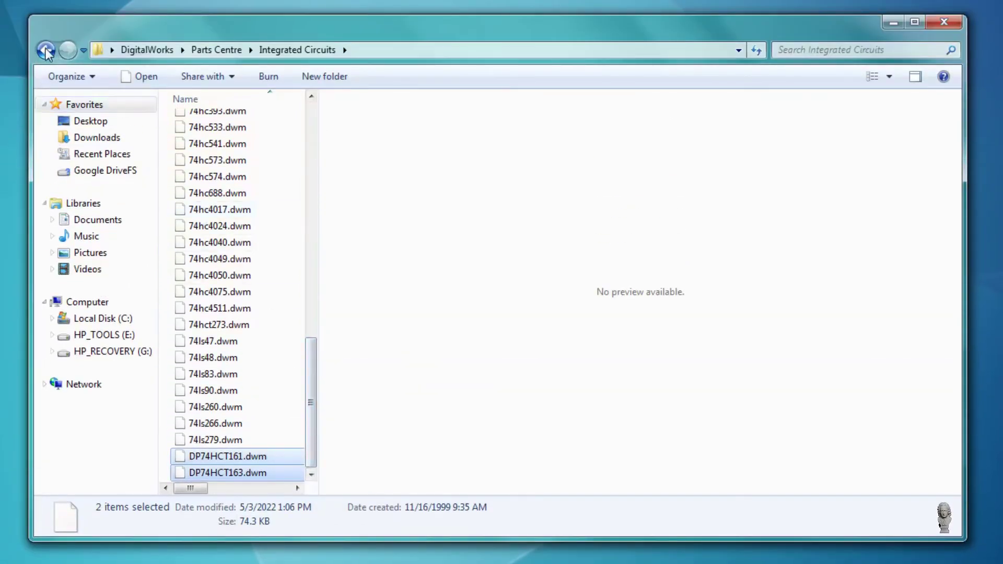
pyautogui.click(46, 51)
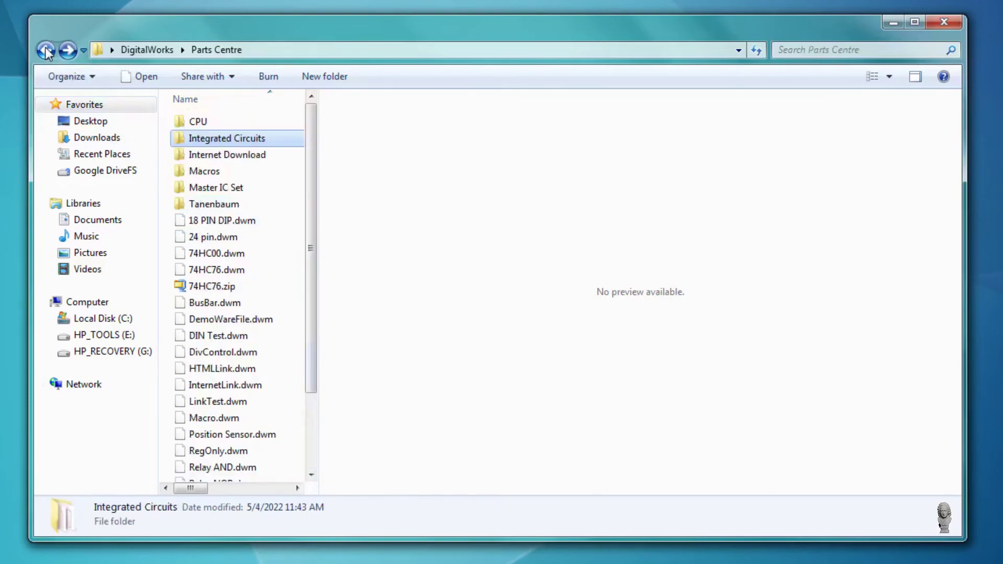
pyautogui.doubleClick(220, 185)
pyautogui.doubleClick(197, 139)
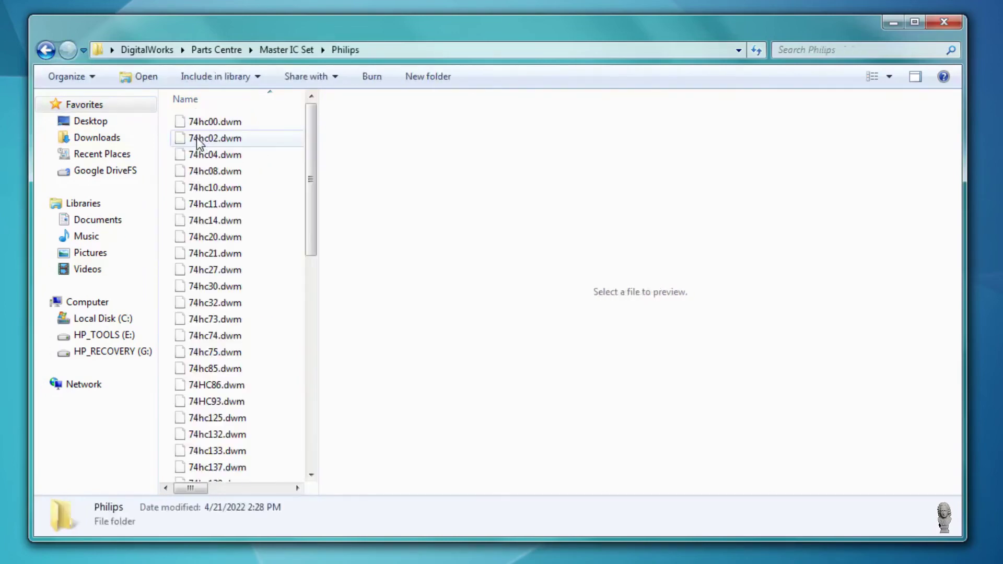
pyautogui.rightClick(281, 169)
pyautogui.click(324, 280)
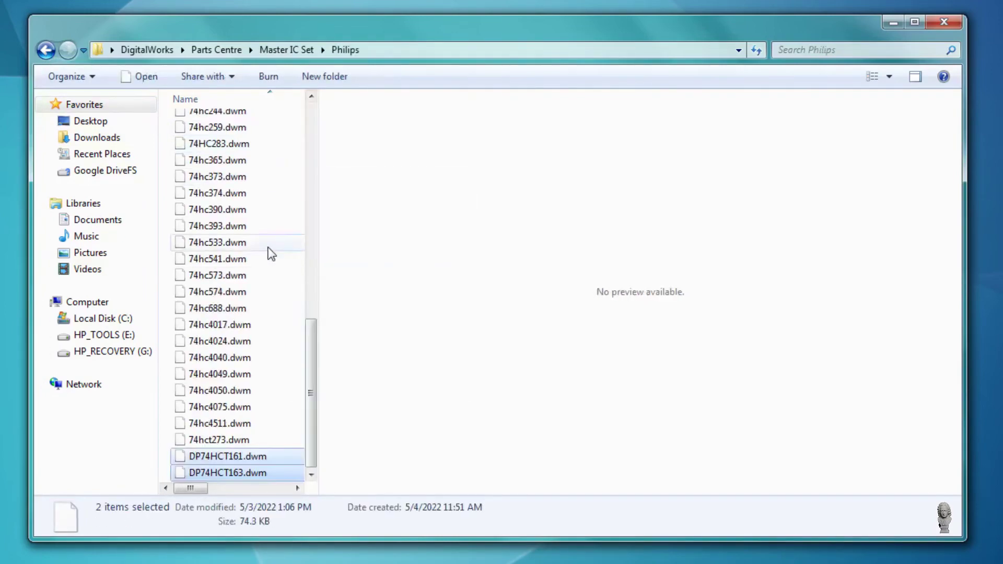
# Delete the original 74hc161.dwm and 74hc163.dwm files from the Philips folder.
pyautogui.scroll(4, 269, 251)
pyautogui.click(226, 199)
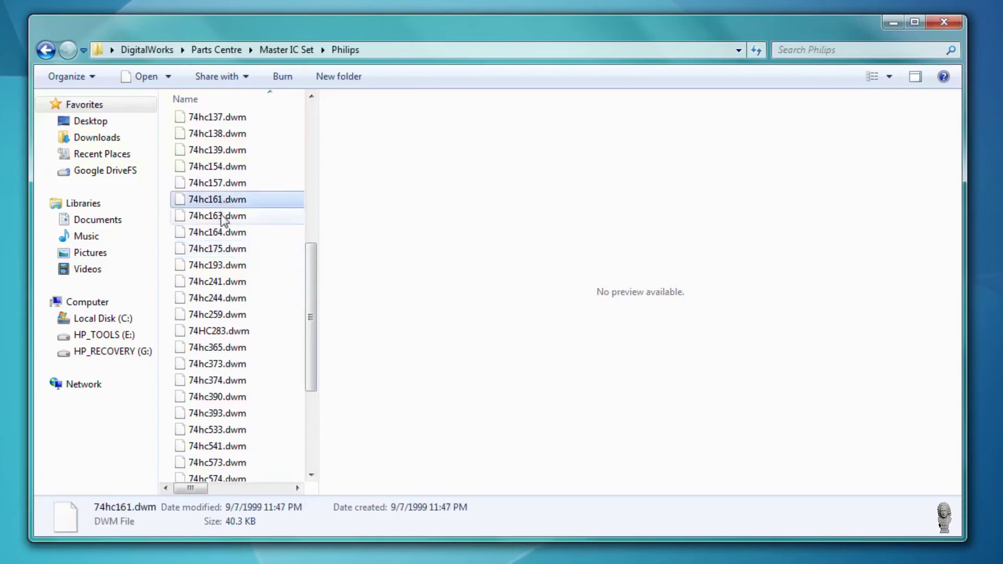
pyautogui.keyDown('shift'); pyautogui.click(225, 216); pyautogui.keyUp('shift')
pyautogui.rightClick(221, 216)
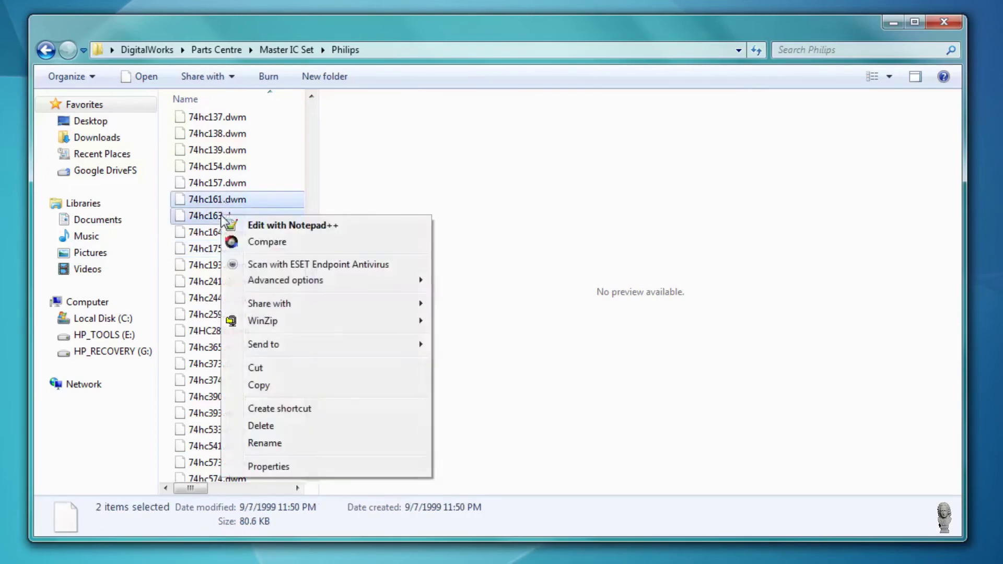
pyautogui.click(261, 426)
pyautogui.click(518, 372)
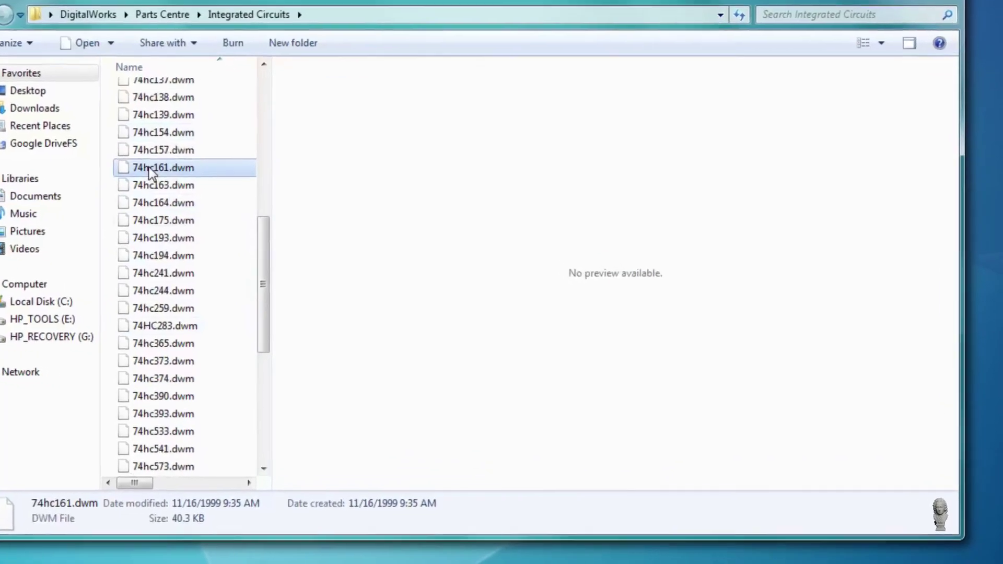
# Copy the original 74hc161.dwm file in the Integrated Circuits folder.
pyautogui.rightClick(149, 167)
pyautogui.click(173, 434)
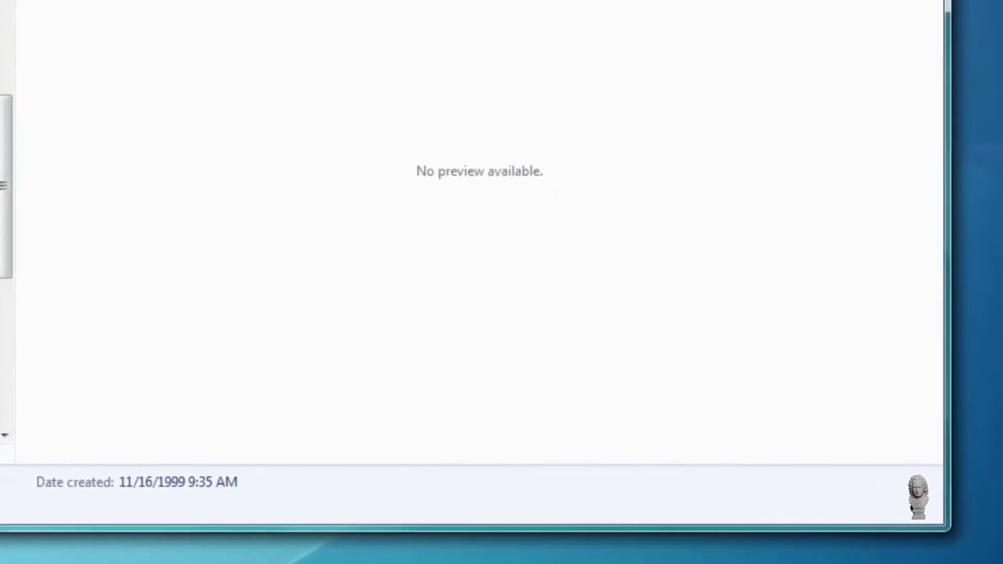